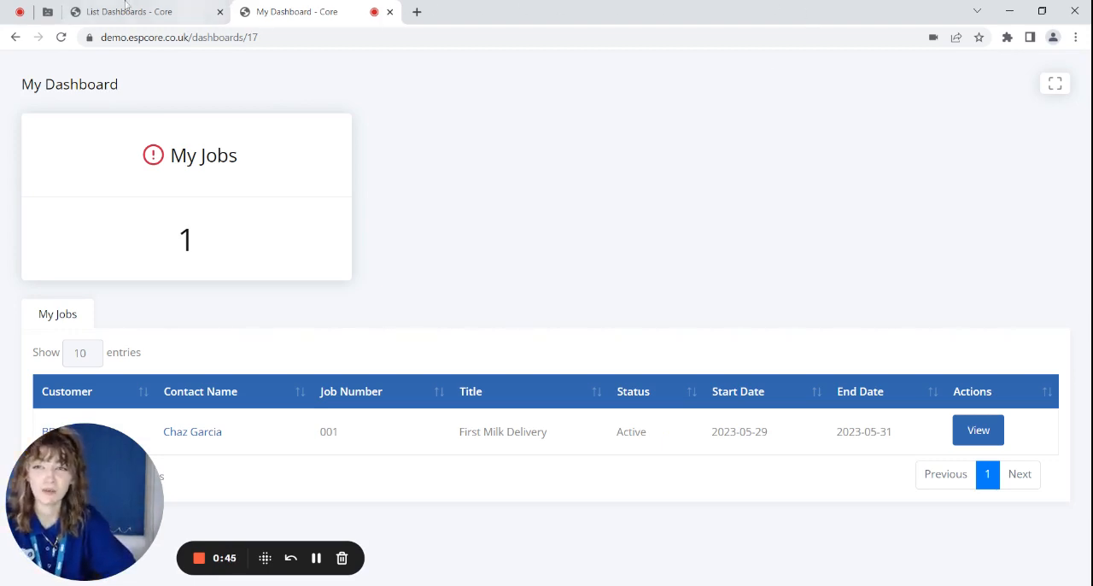
- Create a new dashboard named "My Dashboard New" and save it
{"action": "left_click", "coordinate": [156, 11]}
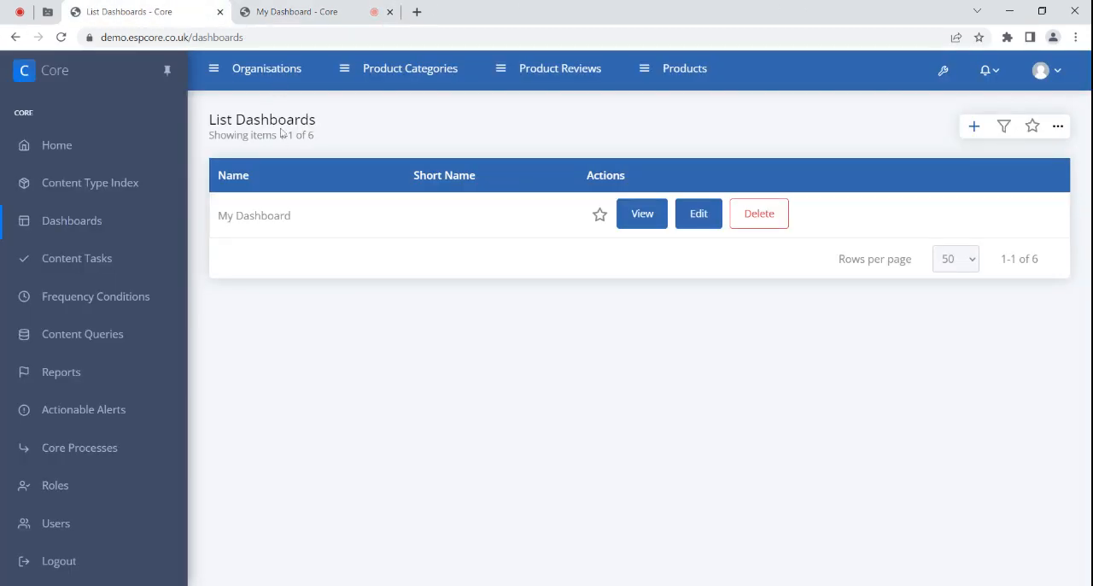
{"action": "left_click", "coordinate": [973, 127], "text": "ctrl"}
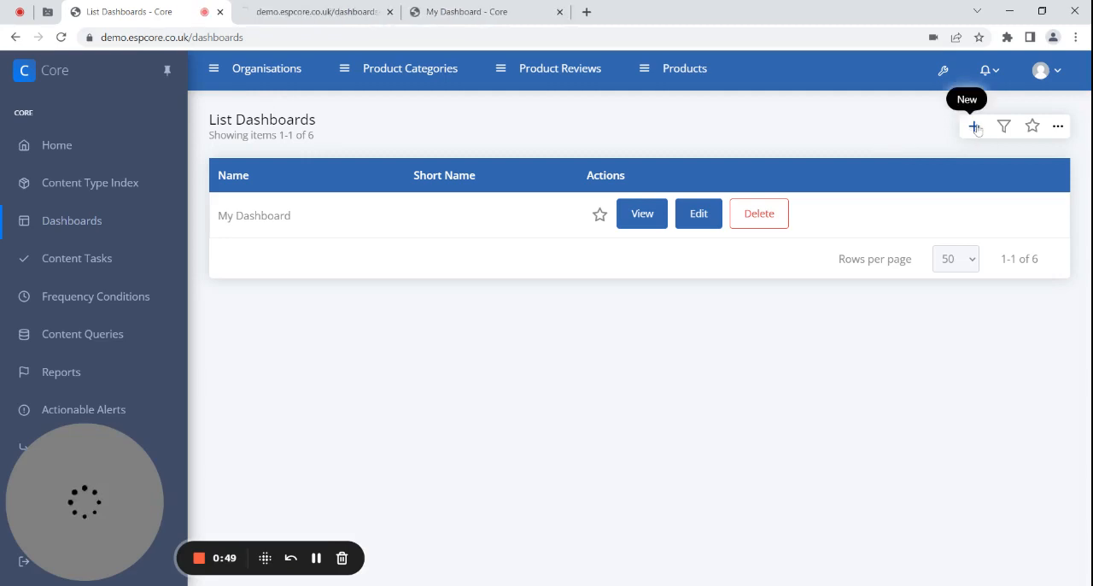
{"action": "left_click", "coordinate": [309, 11]}
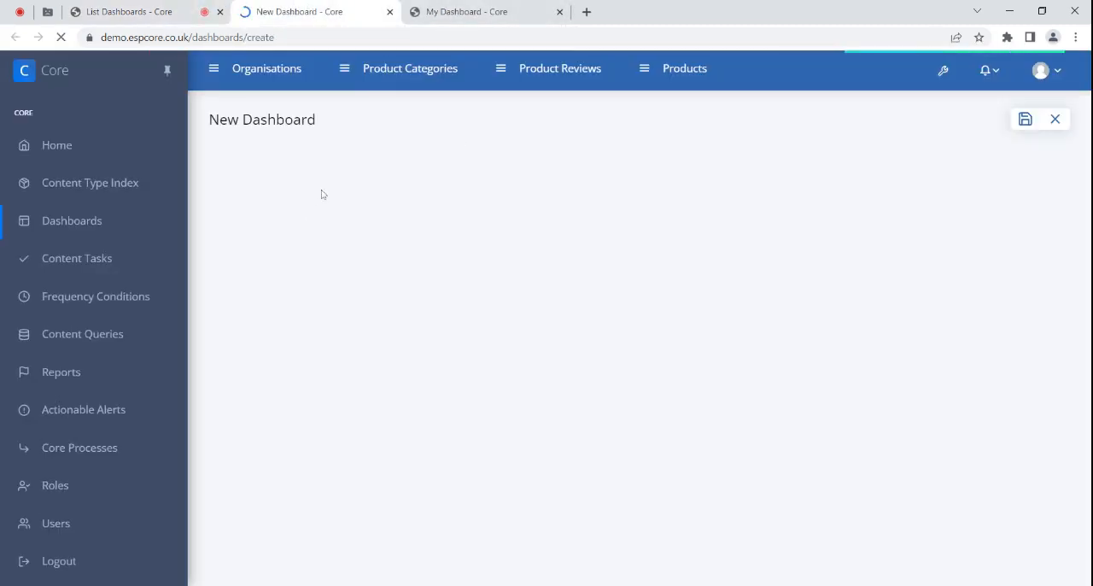
{"action": "left_click", "coordinate": [353, 189]}
{"action": "type", "text": "My Dashboard New"}
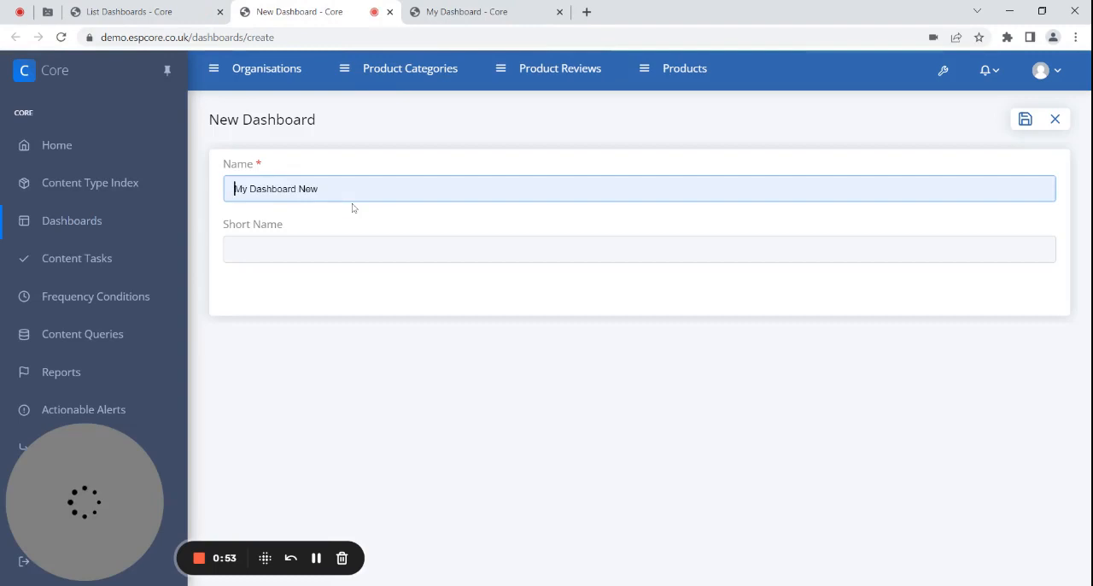
{"action": "left_click", "coordinate": [353, 208]}
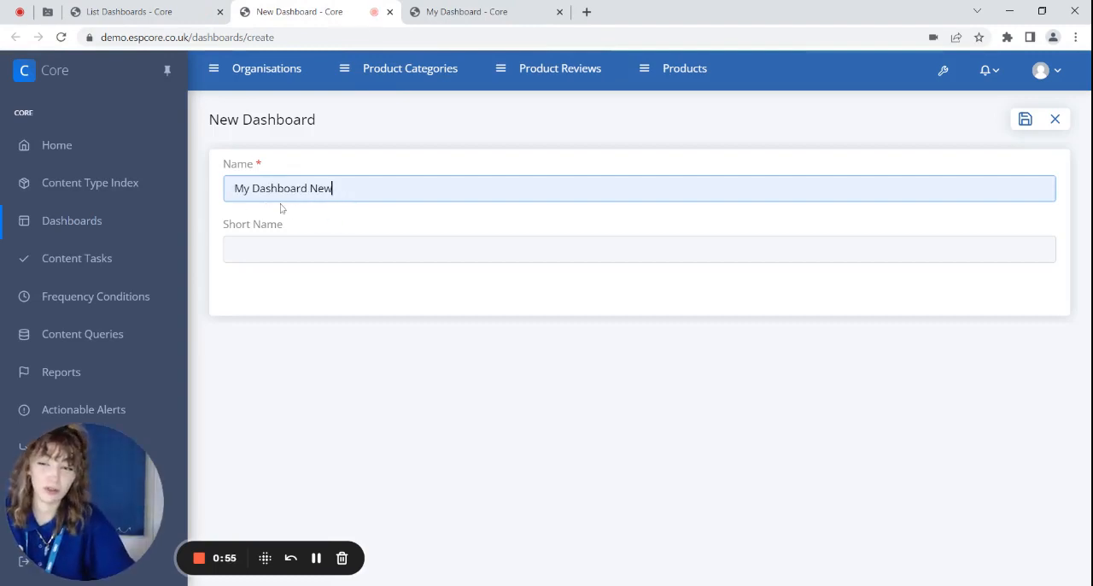
{"action": "left_click", "coordinate": [1025, 122]}
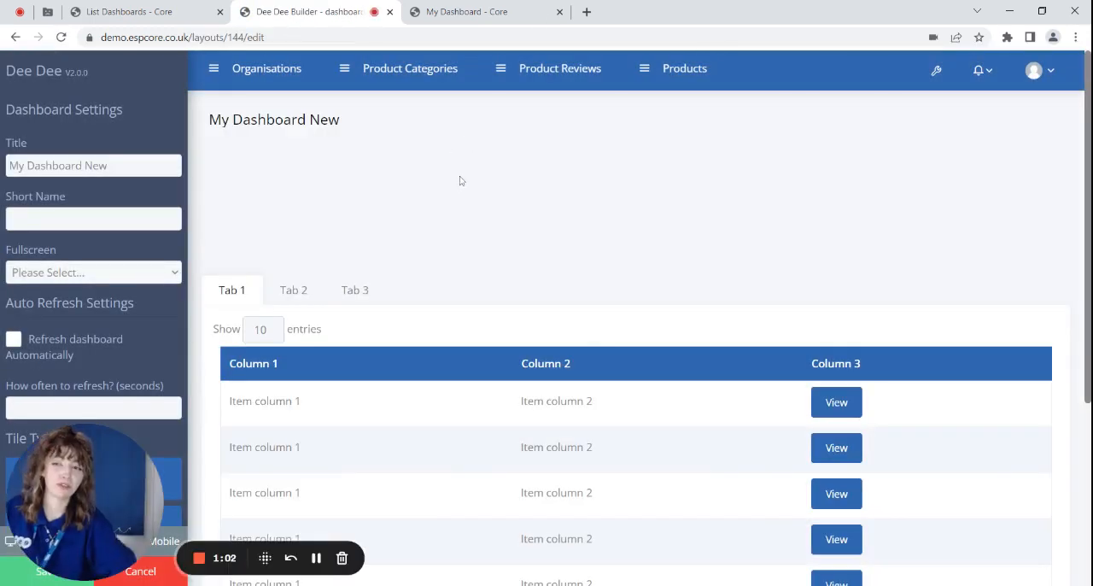
- Add a tile to My Dashboard New and resize it to about half the layout width, making it taller
{"action": "left_click", "coordinate": [449, 12]}
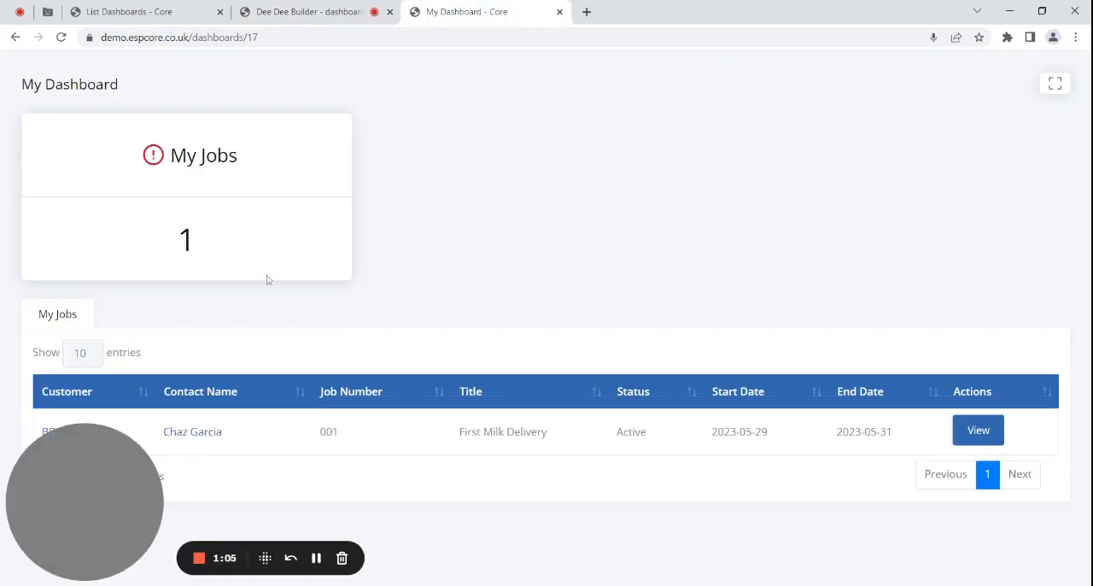
{"action": "left_click", "coordinate": [312, 11]}
{"action": "scroll", "coordinate": [109, 305], "scroll_direction": "down", "scroll_amount": 1}
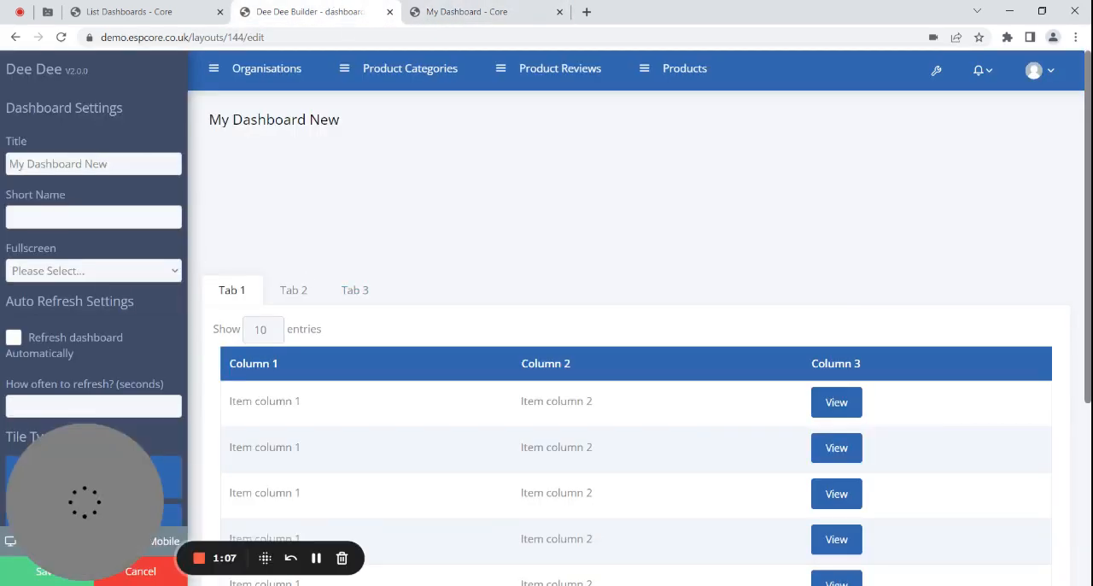
{"action": "left_click", "coordinate": [32, 396]}
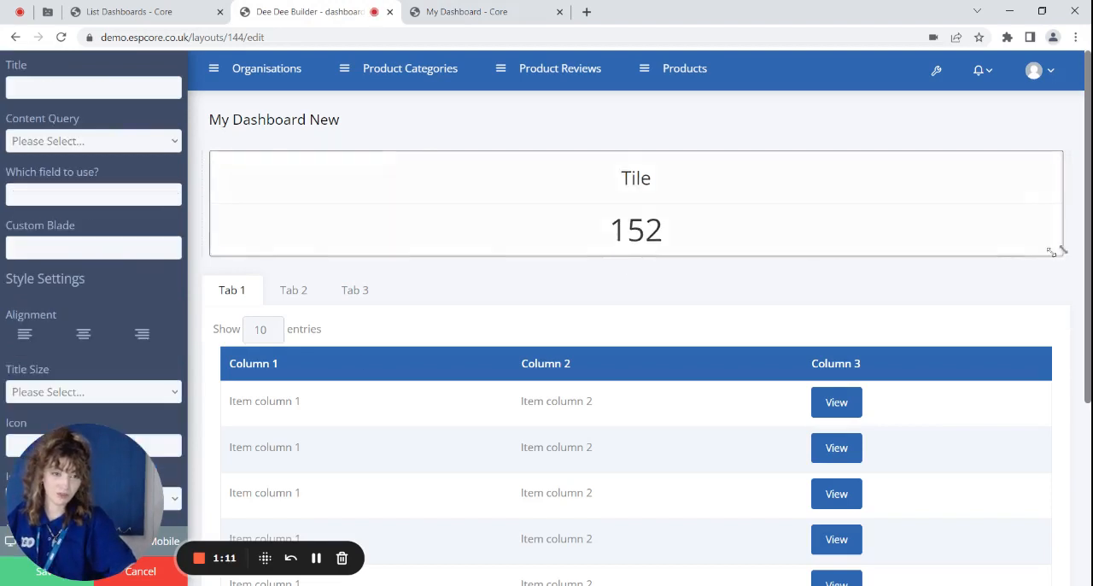
{"action": "left_click_drag", "start_coordinate": [1055, 249], "coordinate": [622, 313]}
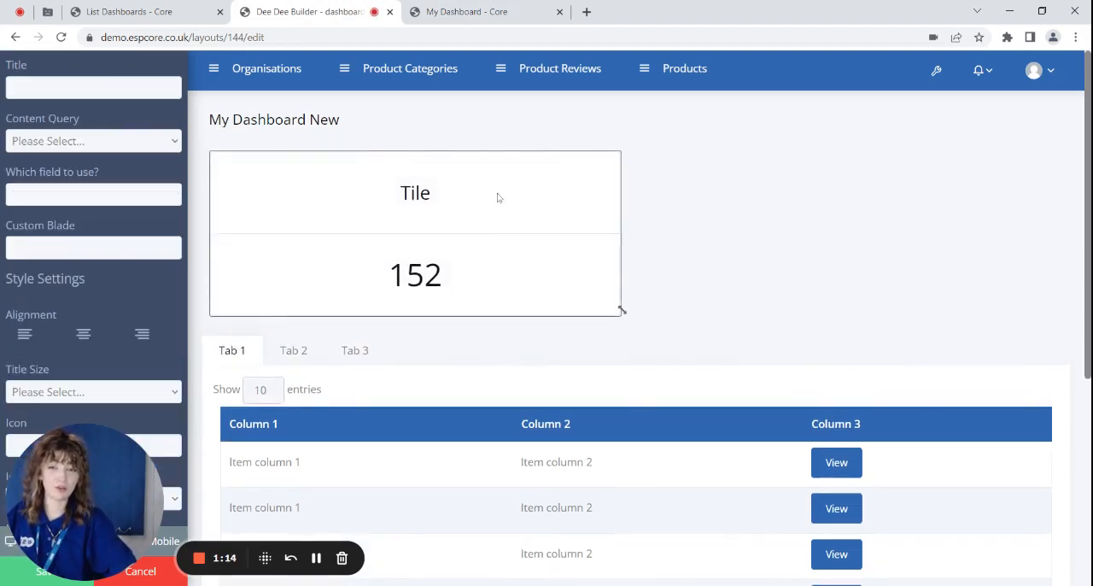
{"action": "left_click", "coordinate": [730, 276]}
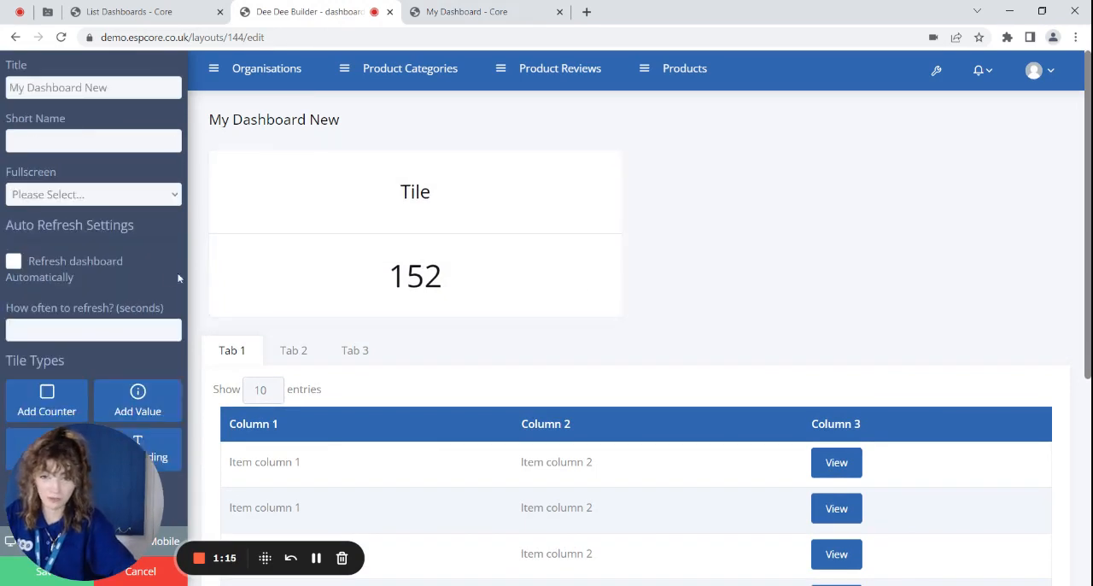
- Set the new tile's title to "My Jobs"
{"action": "left_click", "coordinate": [419, 199]}
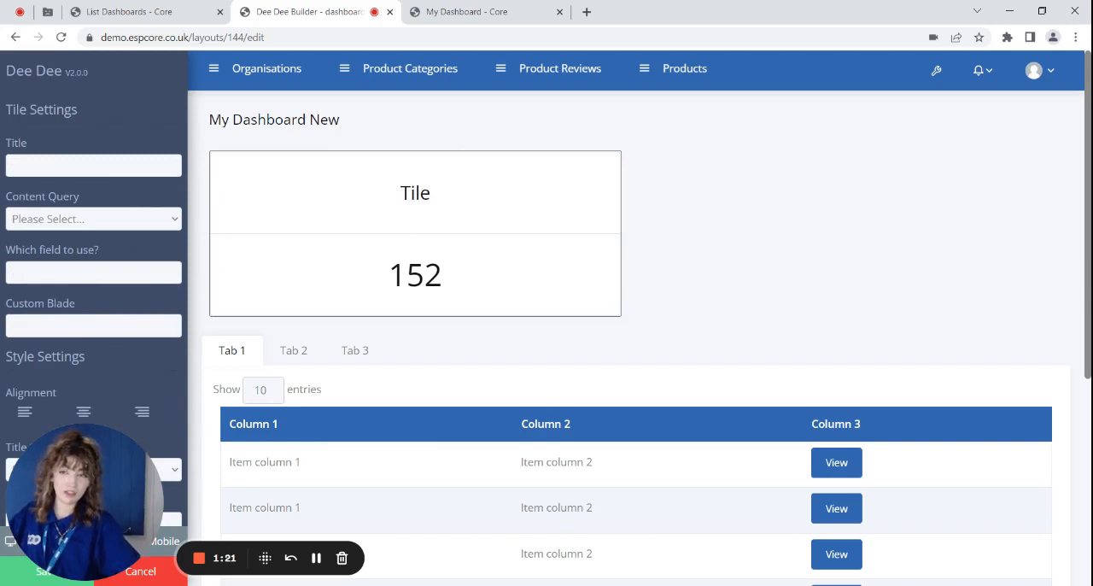
{"action": "left_click", "coordinate": [30, 144]}
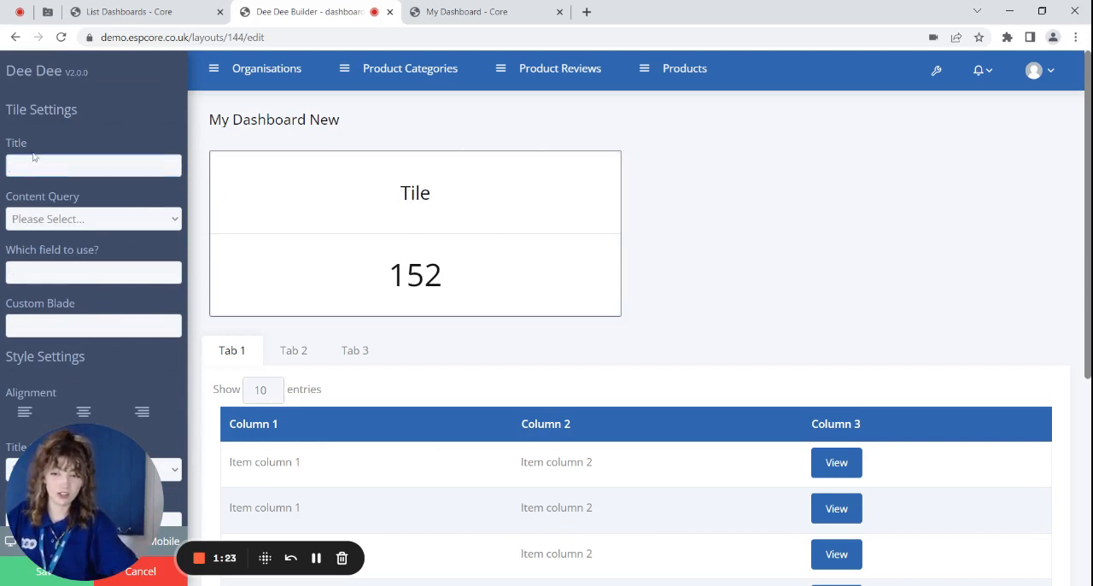
{"action": "type", "text": "M"}
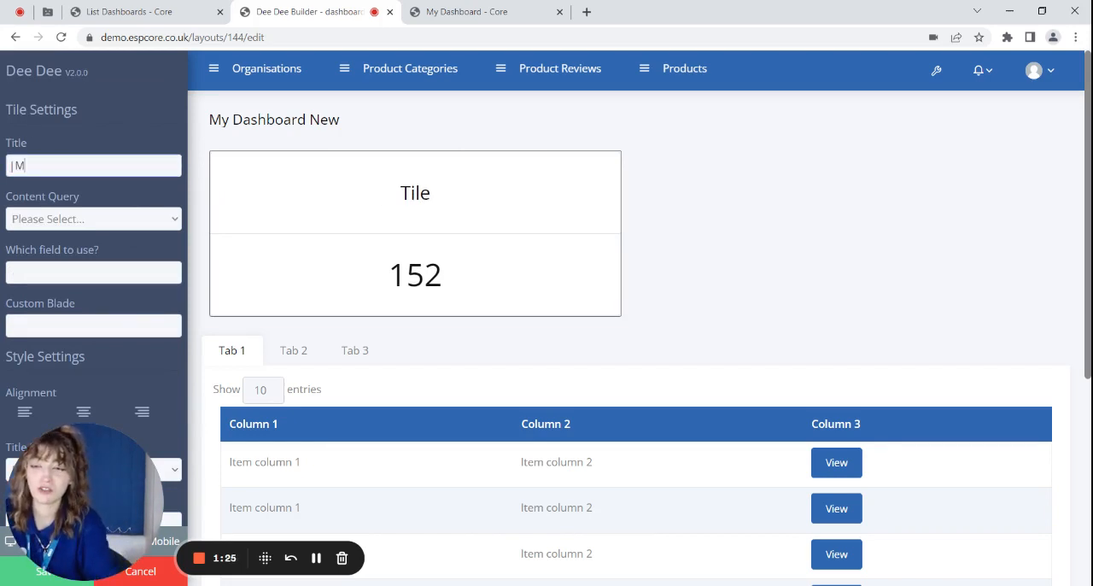
{"action": "type", "text": "M"}
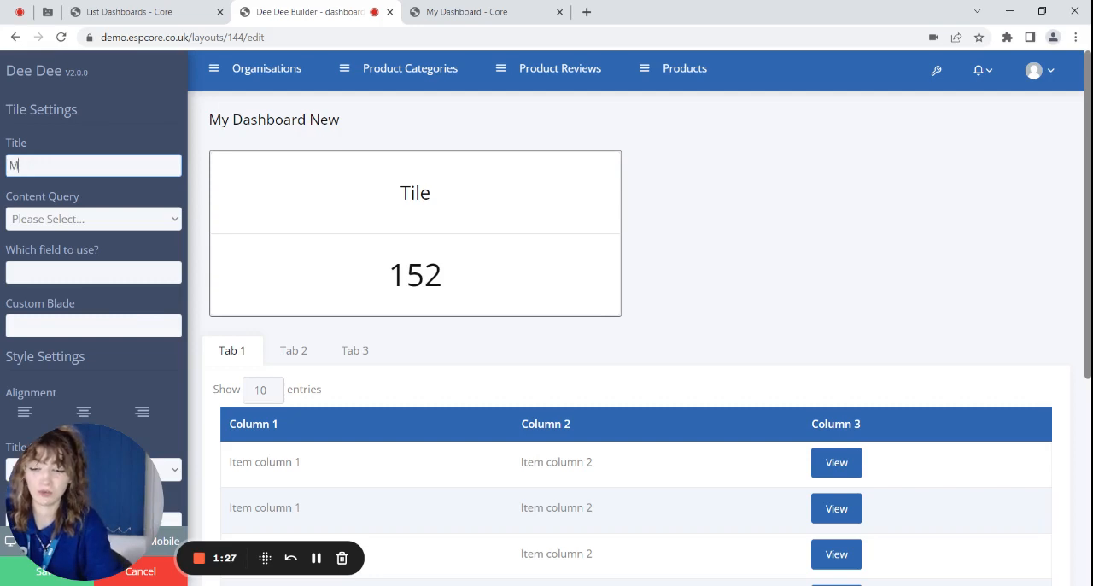
{"action": "type", "text": "y Joba"}
{"action": "key", "text": "BackSpace"}
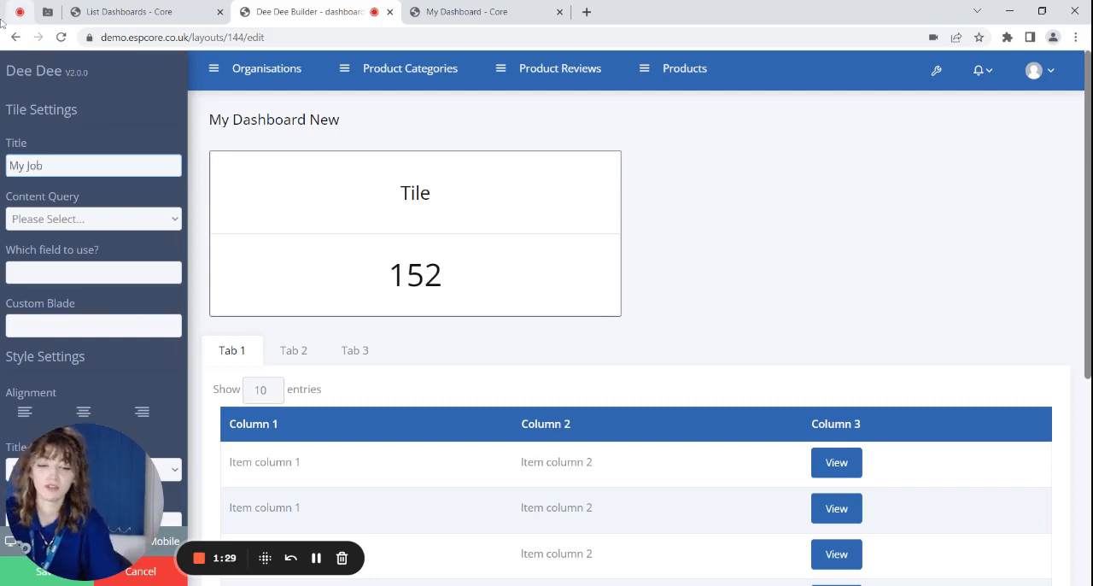
{"action": "type", "text": "s"}
{"action": "left_click", "coordinate": [797, 214]}
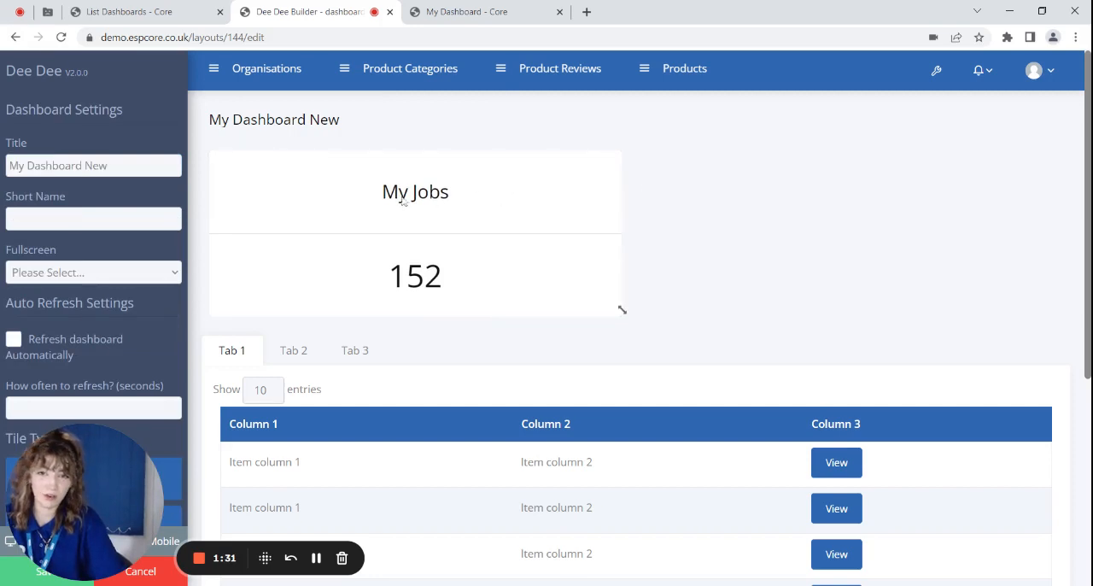
- Set the tile's content query to My Jobs and save the dashboard layout
{"action": "left_click", "coordinate": [423, 201]}
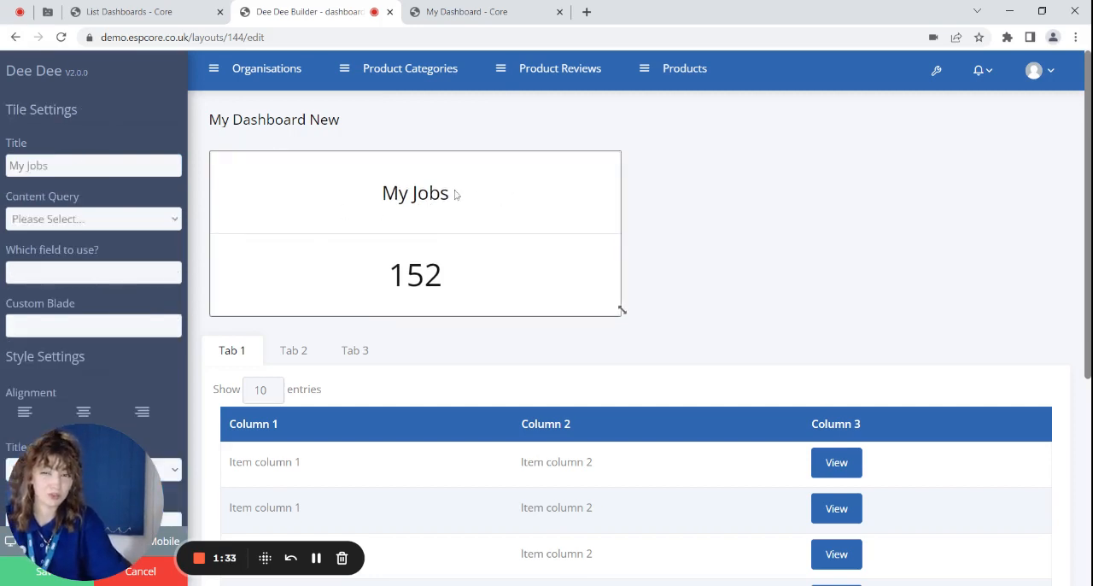
{"action": "left_click", "coordinate": [70, 234]}
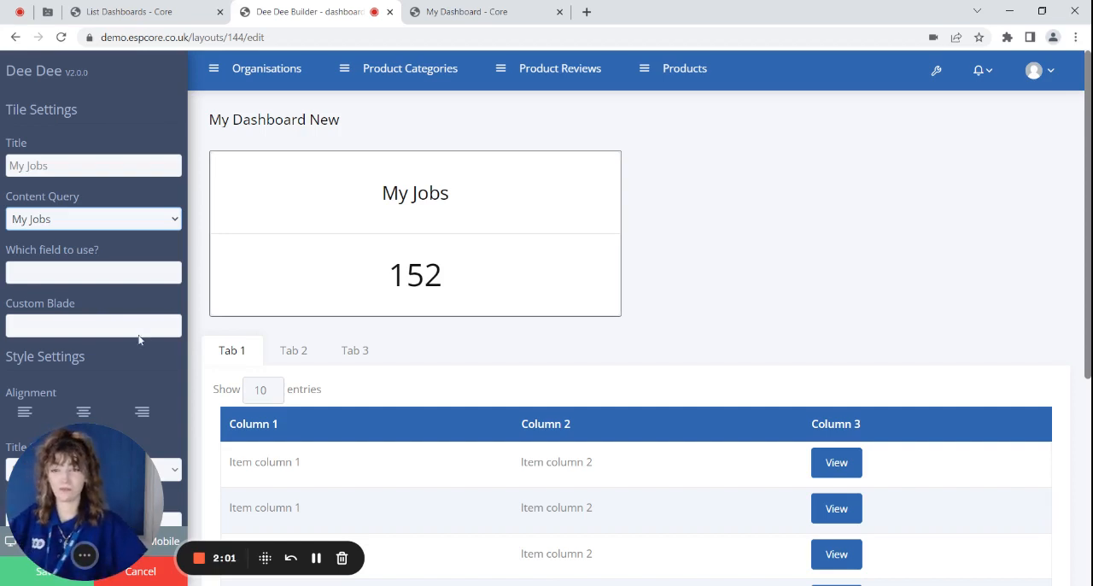
{"action": "left_click", "coordinate": [32, 577]}
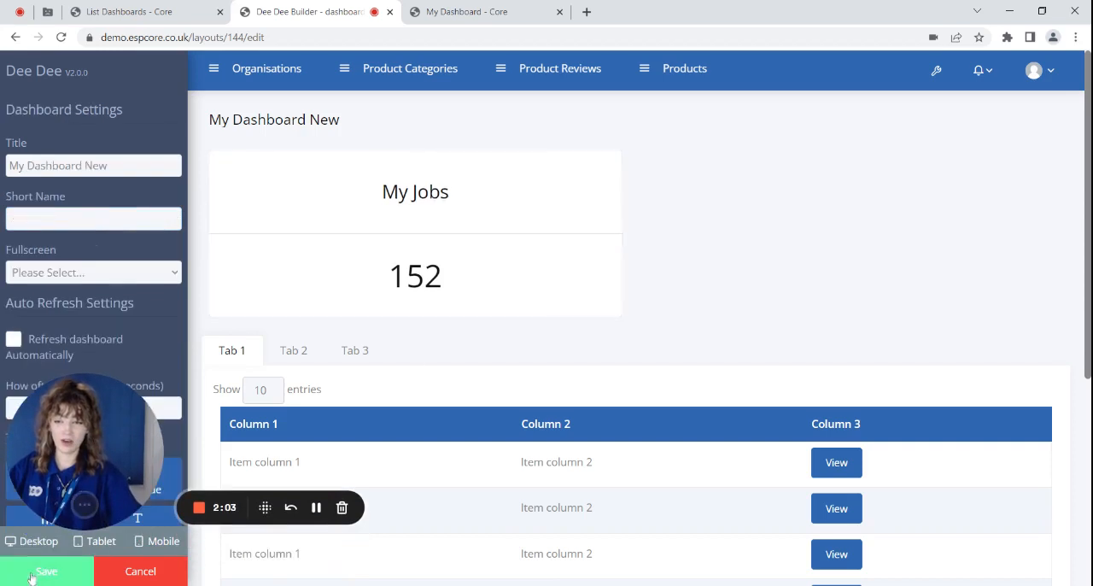
{"action": "left_click", "coordinate": [32, 577]}
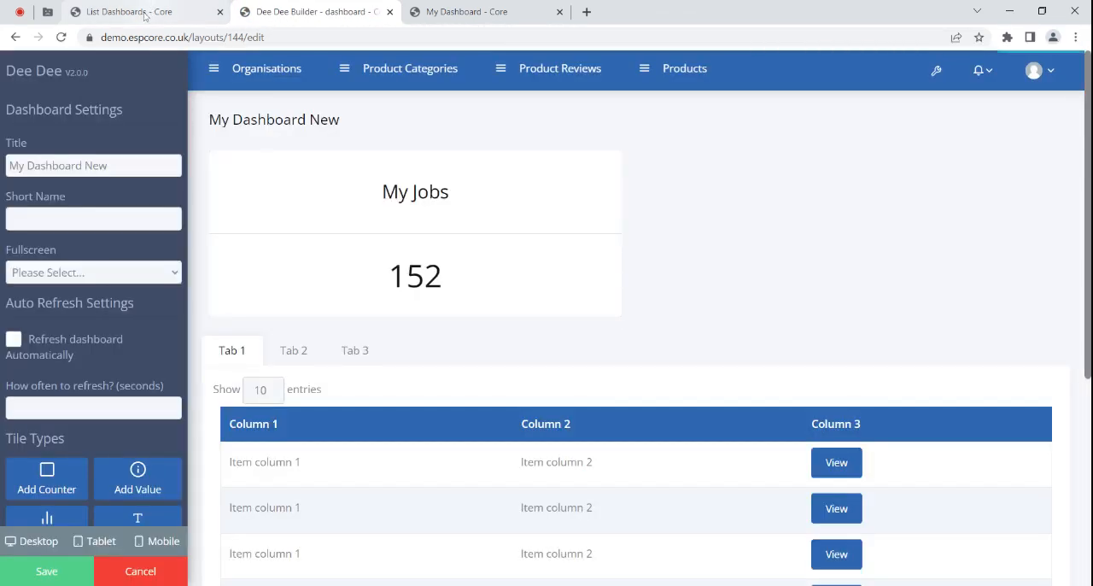
- Reload the dashboards list and view My Dashboard New
{"action": "left_click", "coordinate": [147, 14]}
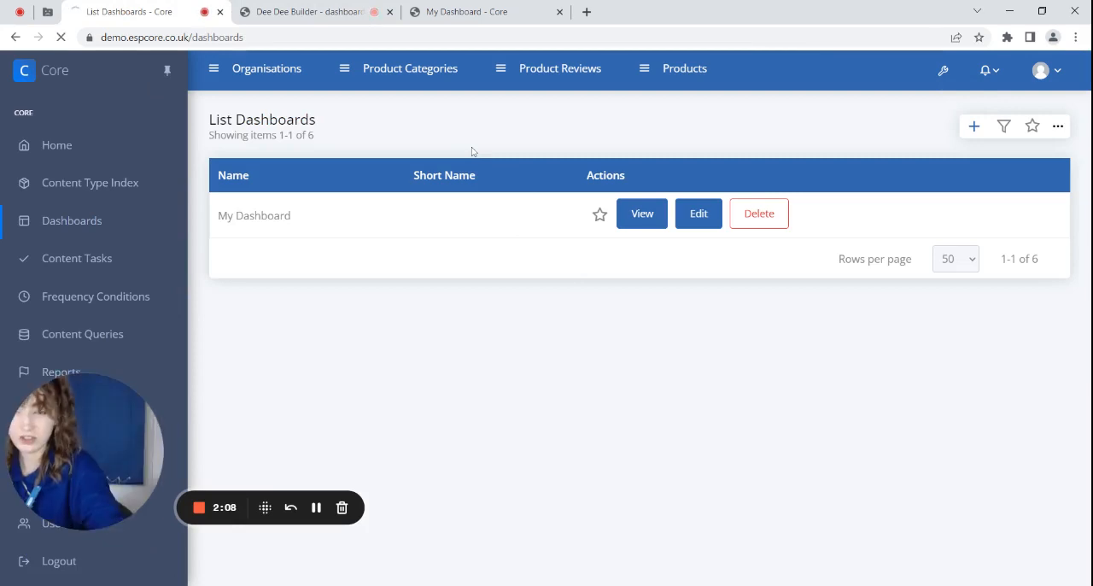
{"action": "key", "text": "F5"}
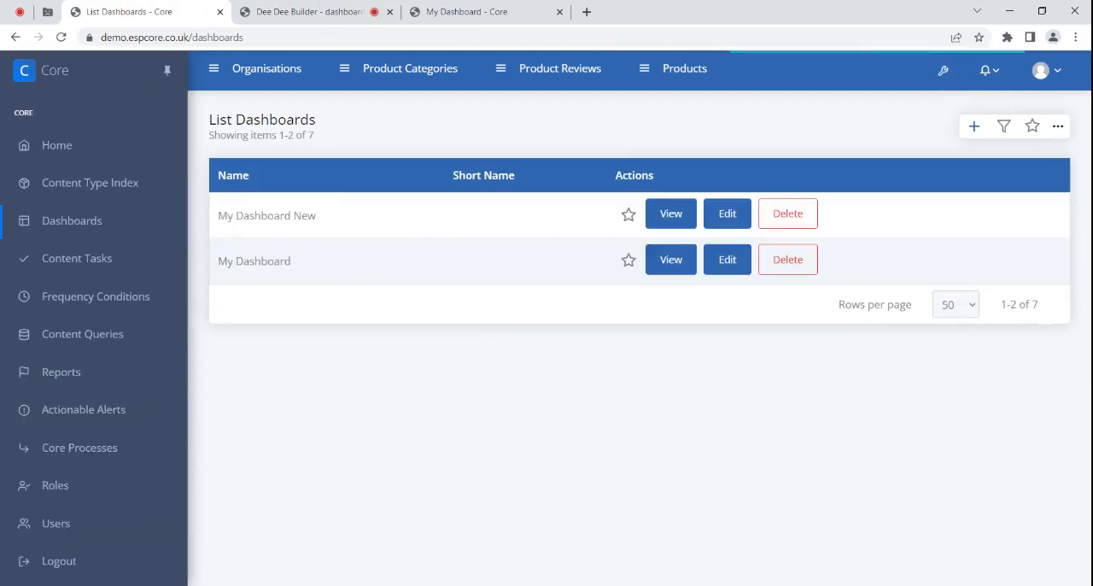
{"action": "left_click_drag", "start_coordinate": [279, 218], "coordinate": [318, 220]}
{"action": "left_click", "coordinate": [660, 217]}
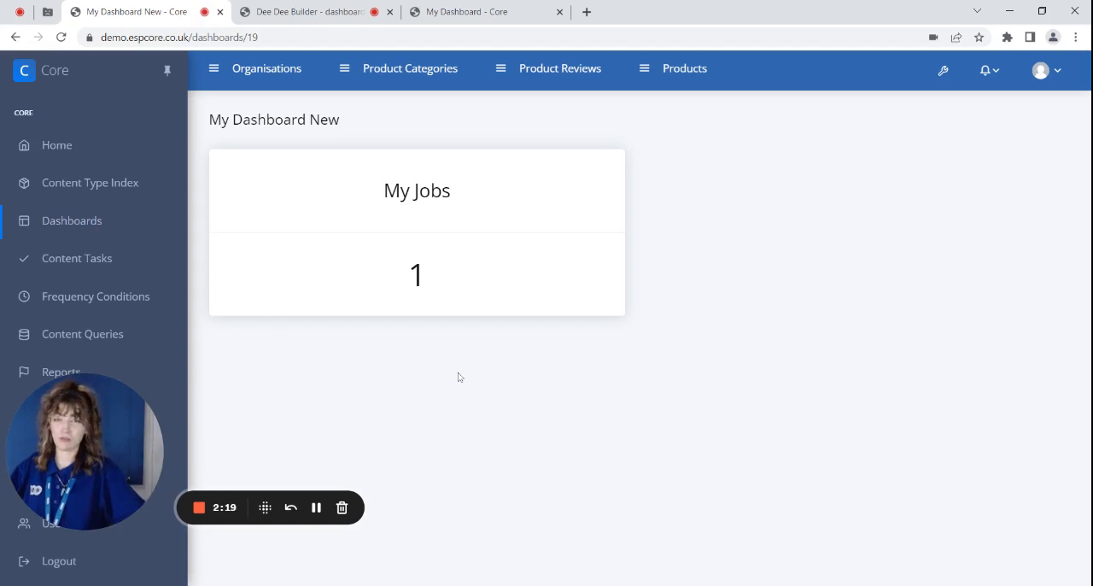
- Enable the bottom-of-dashboard list and the full list link for the My Jobs tile, and save the layout
{"action": "left_click", "coordinate": [332, 17]}
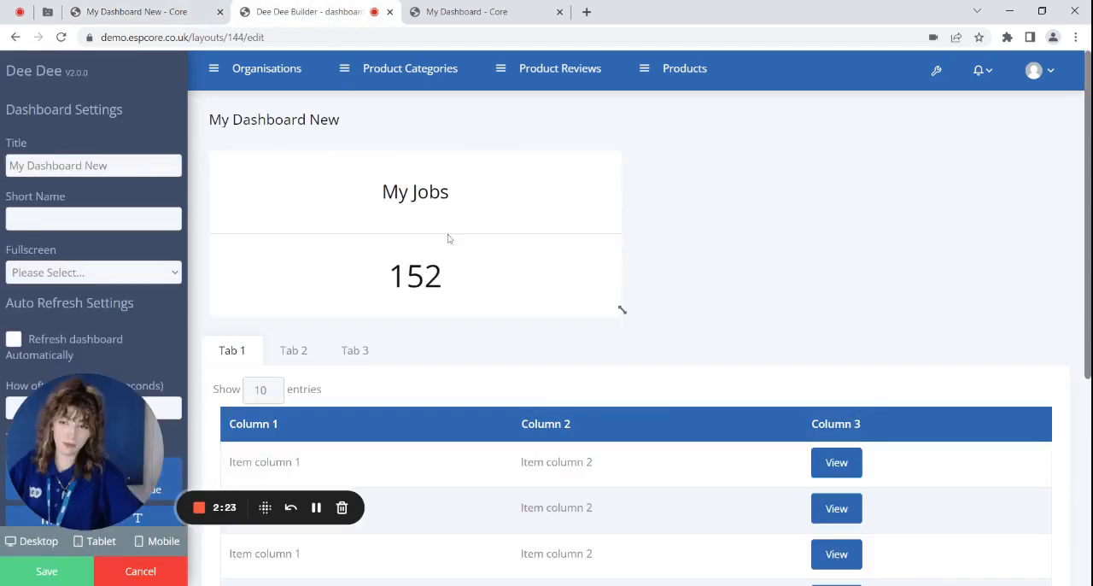
{"action": "left_click", "coordinate": [394, 218]}
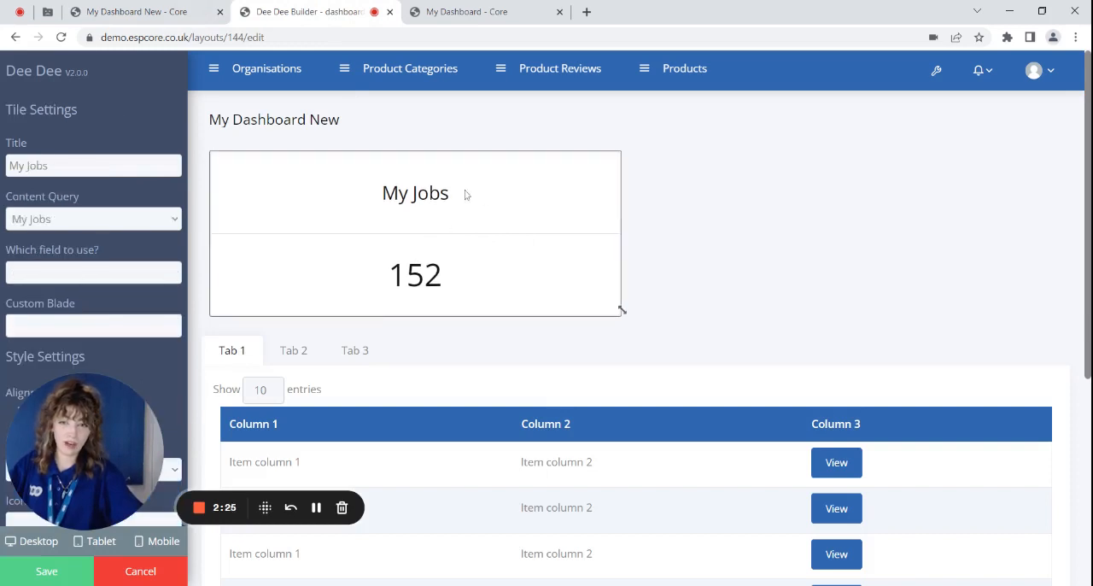
{"action": "scroll", "coordinate": [172, 311], "scroll_direction": "down", "scroll_amount": 4}
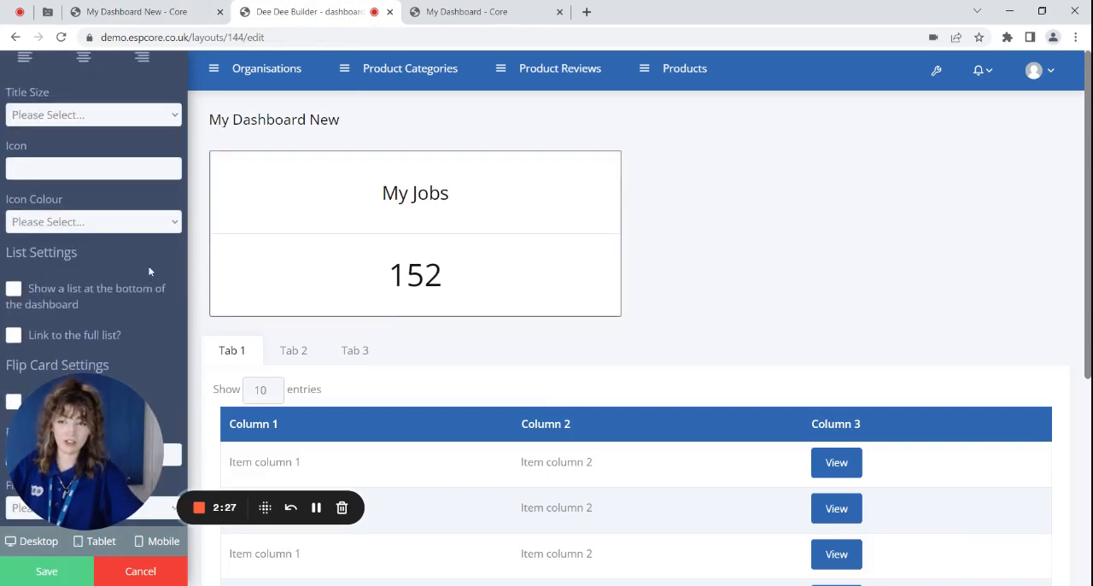
{"action": "left_click", "coordinate": [21, 293]}
{"action": "left_click", "coordinate": [19, 338]}
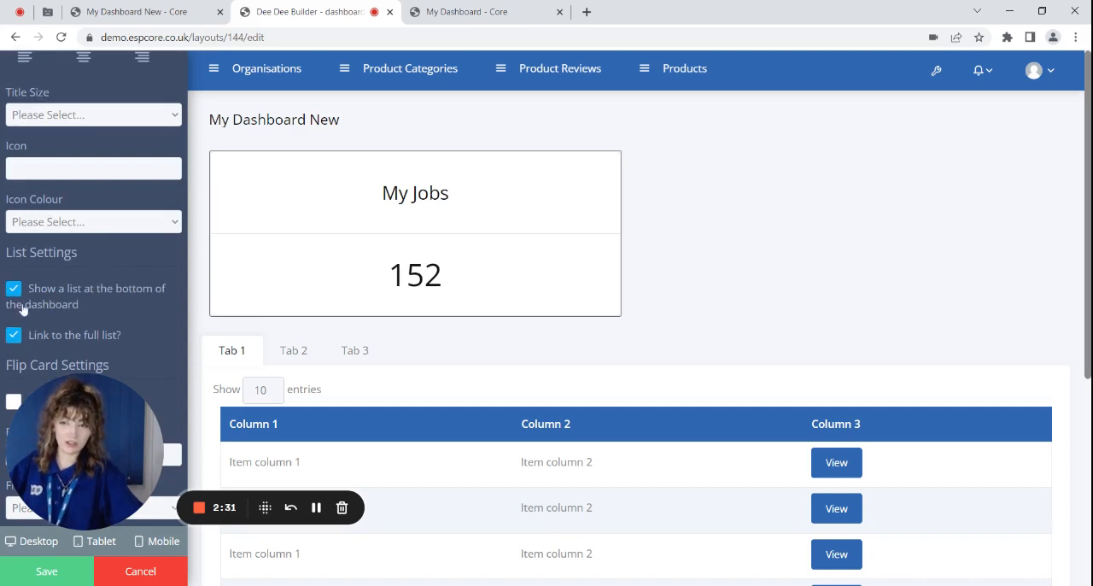
{"action": "left_click", "coordinate": [47, 571]}
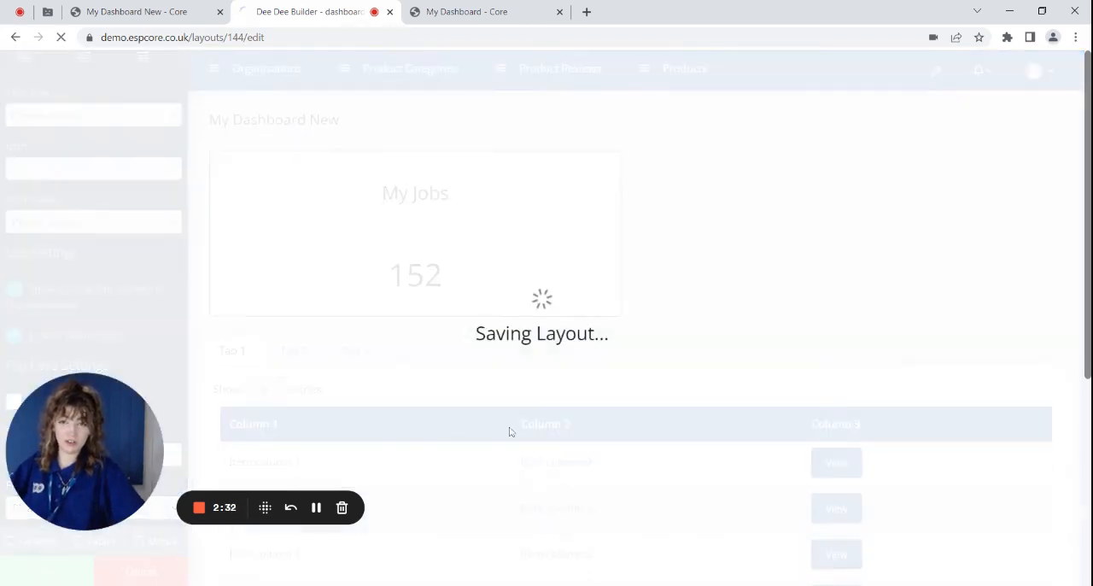
- Reload My Dashboard New and compare it with the existing My Dashboard
{"action": "left_click", "coordinate": [98, 11]}
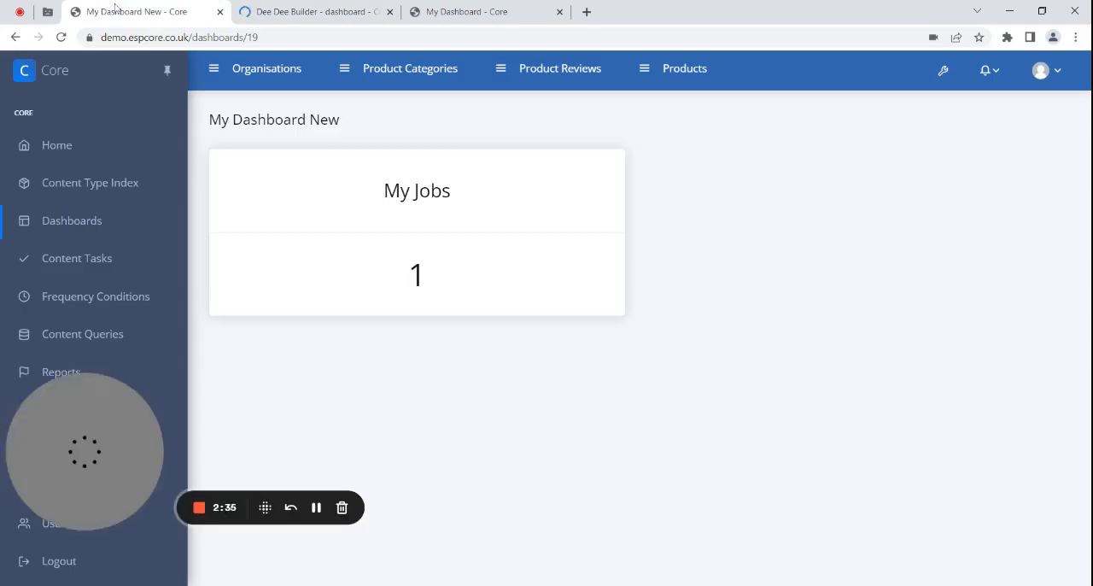
{"action": "left_click", "coordinate": [60, 36]}
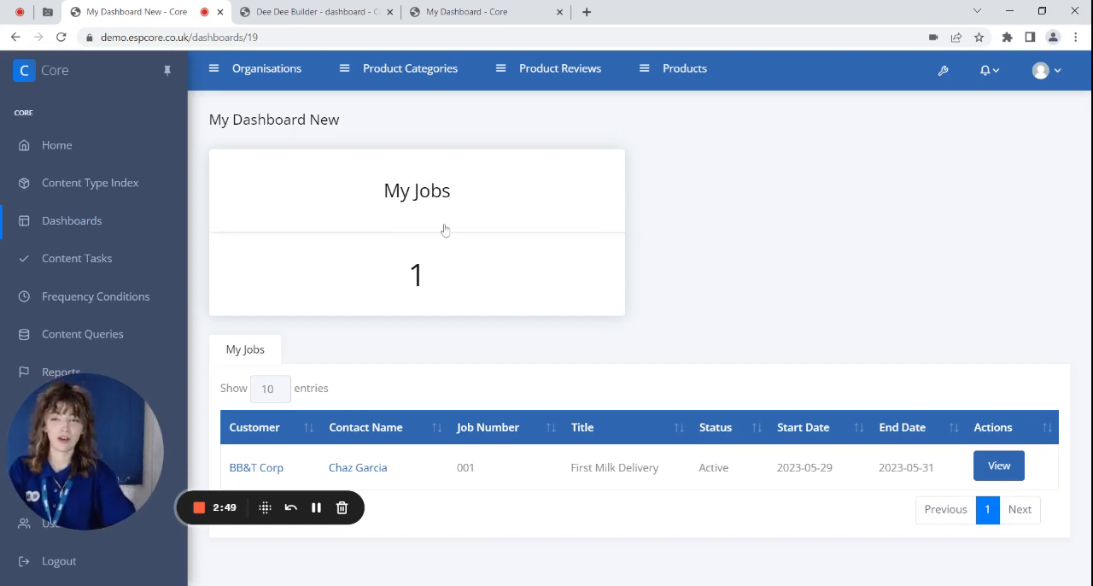
{"action": "left_click", "coordinate": [469, 11]}
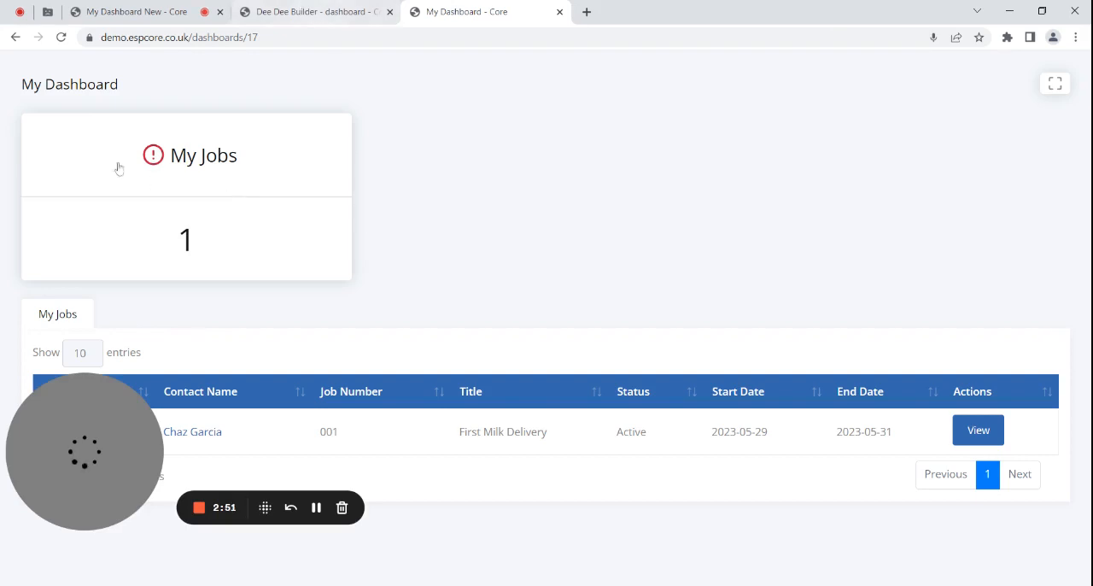
{"action": "left_click", "coordinate": [139, 11]}
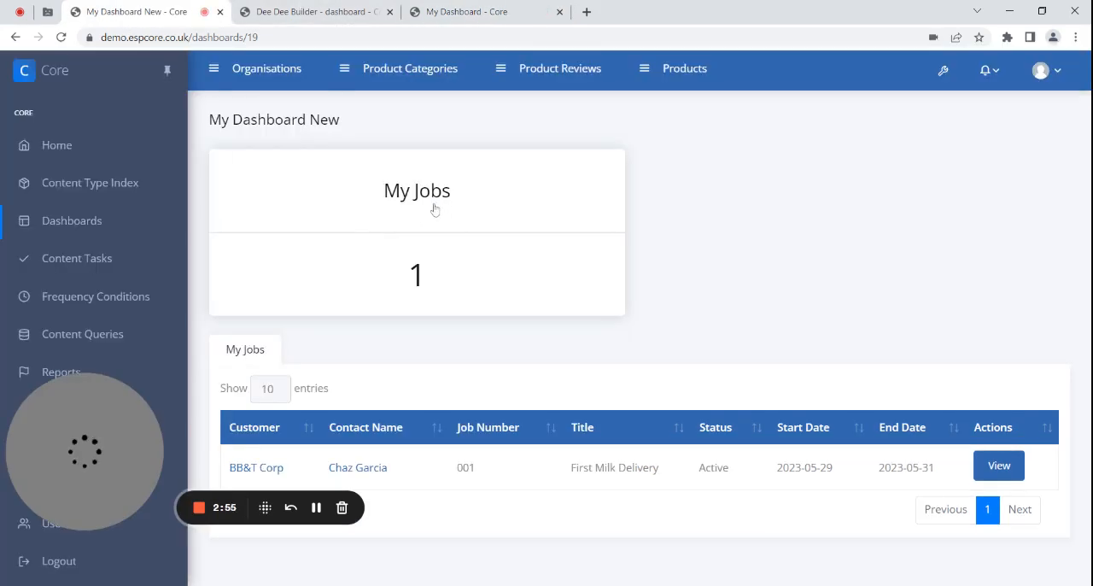
- In the dashboard layout, add the alert-circle icon to the My Jobs tile
{"action": "left_click", "coordinate": [307, 12]}
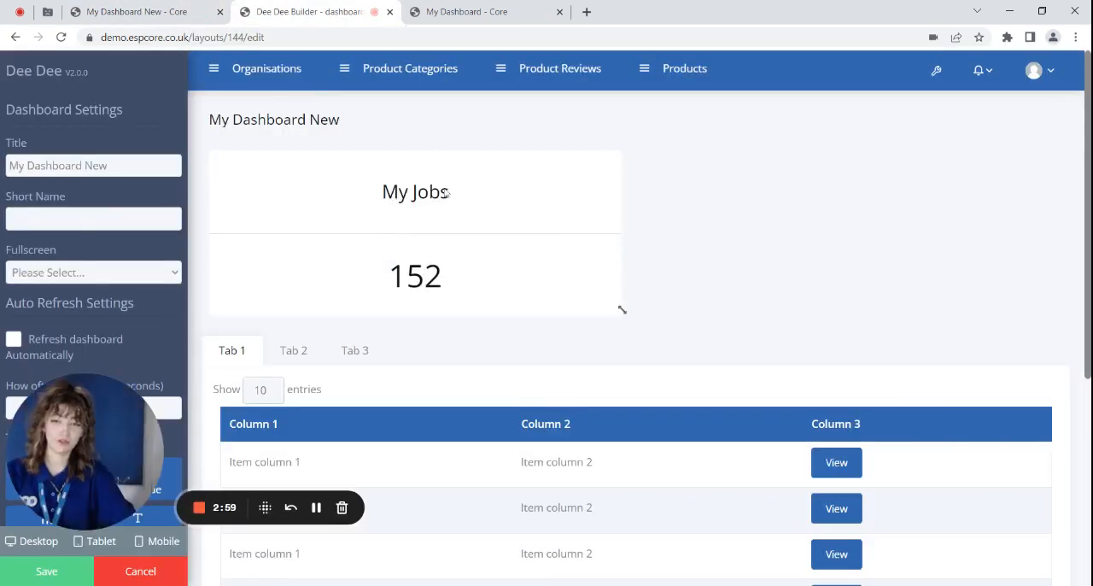
{"action": "left_click", "coordinate": [404, 229]}
{"action": "scroll", "coordinate": [2, 197], "scroll_direction": "down", "scroll_amount": 5}
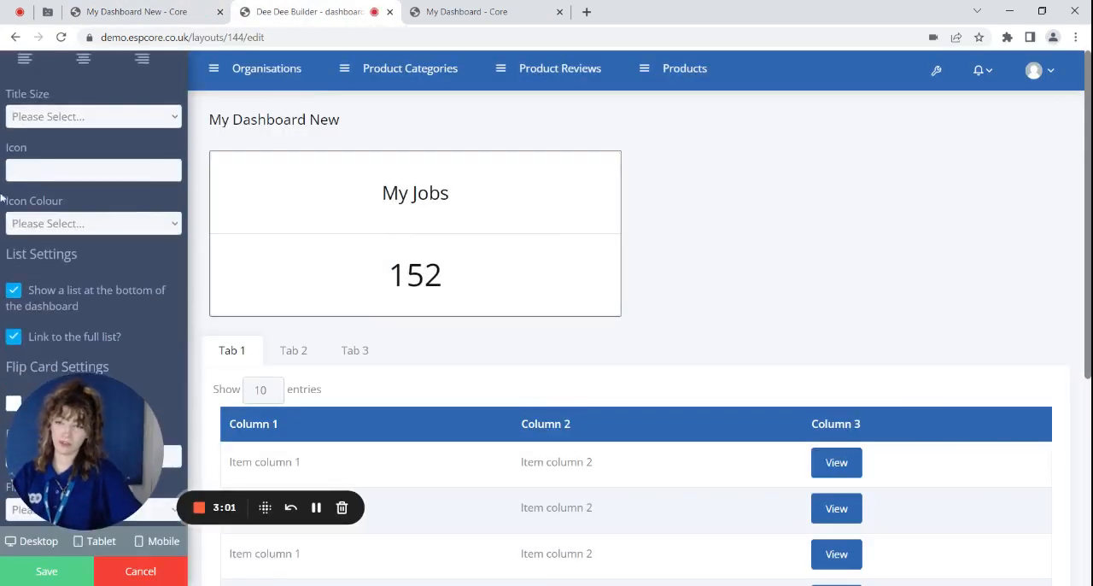
{"action": "left_click", "coordinate": [93, 170]}
{"action": "left_click", "coordinate": [74, 204]}
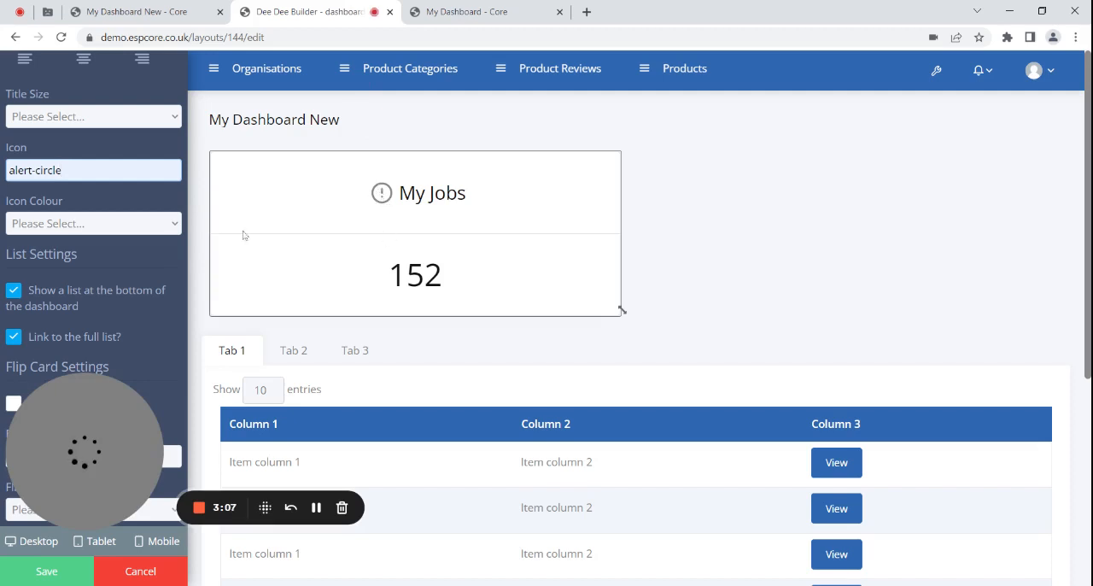
- Set the My Jobs tile's icon colour to Danger and save the layout
{"action": "left_click", "coordinate": [98, 232]}
{"action": "left_click", "coordinate": [88, 318]}
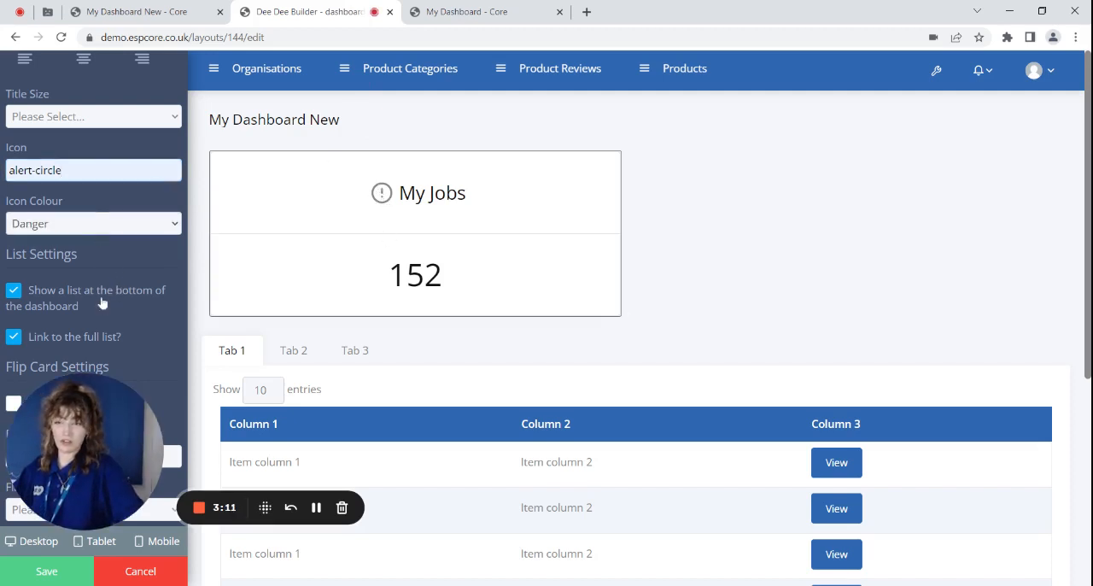
{"action": "left_click", "coordinate": [68, 560]}
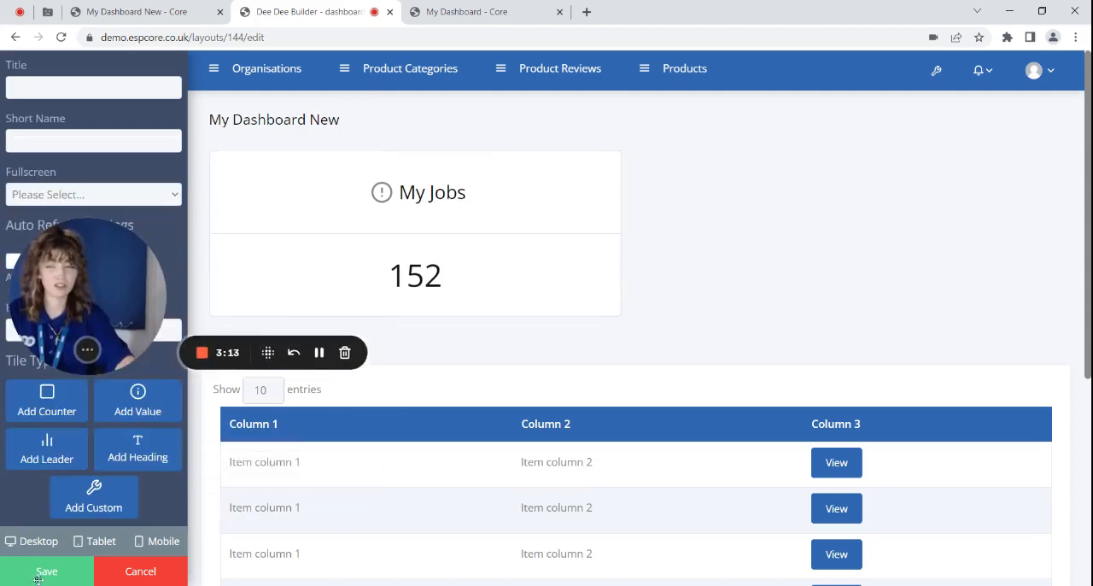
{"action": "left_click", "coordinate": [68, 560]}
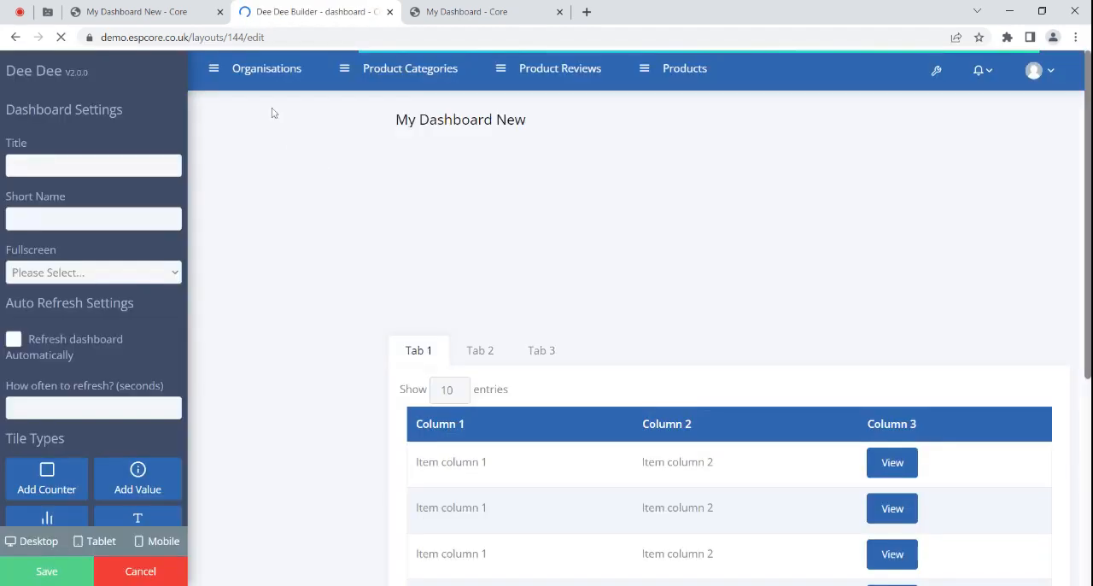
- Reload My Dashboard New to view the icon on the My Jobs tile
{"action": "left_click", "coordinate": [140, 11]}
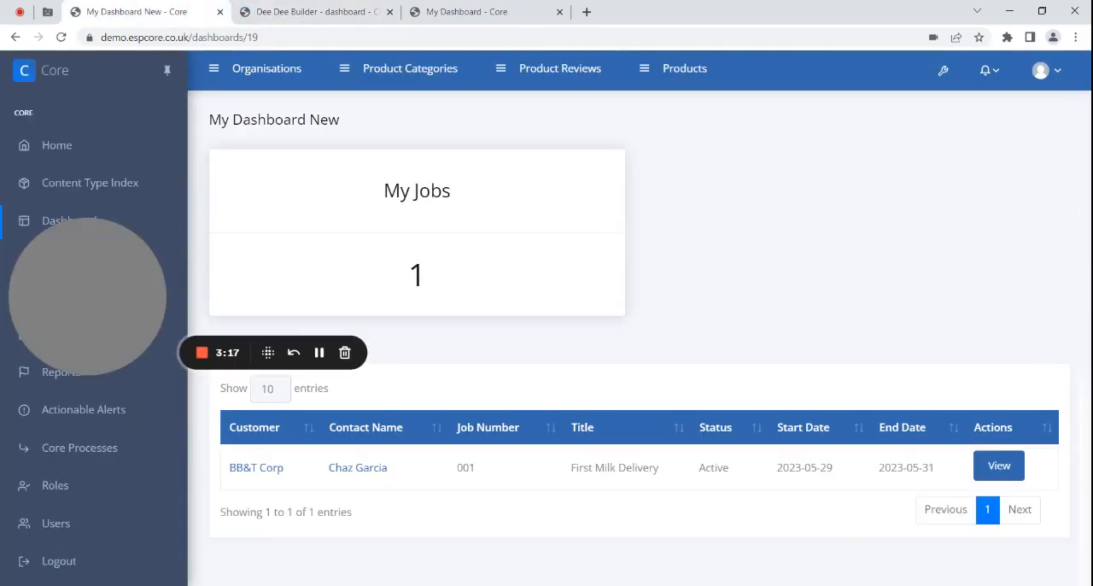
{"action": "left_click", "coordinate": [61, 37]}
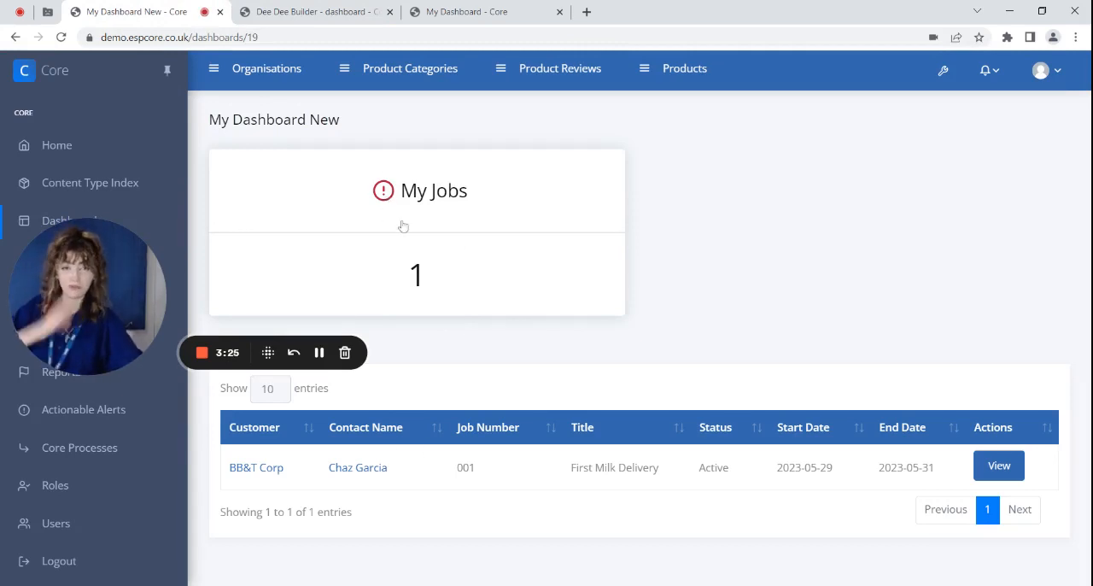
- Open the existing My Dashboard and toggle its fullscreen view off and on to see how it behaves
{"action": "left_click", "coordinate": [468, 8]}
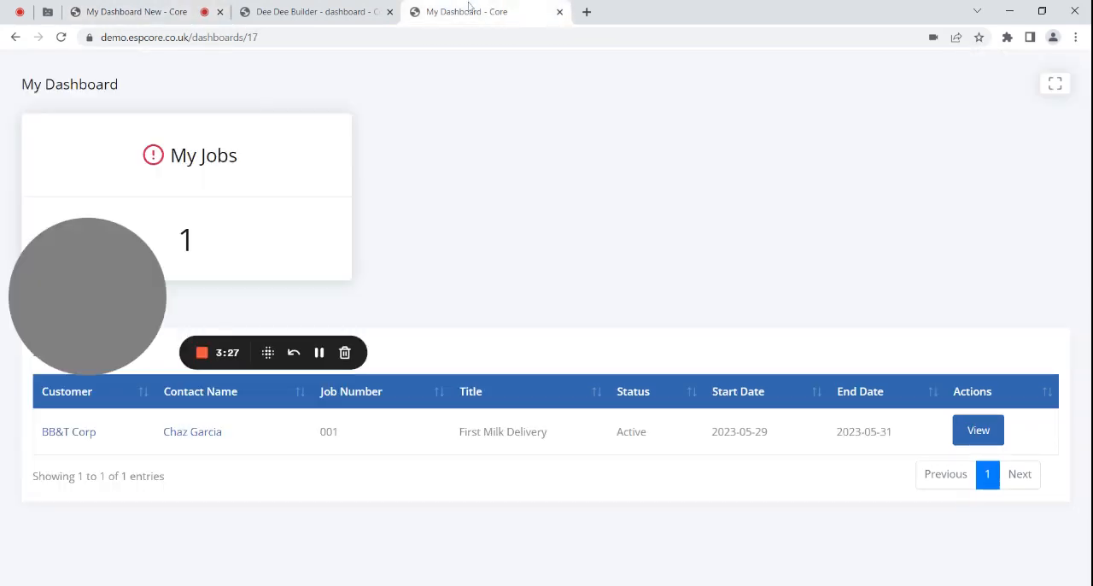
{"action": "left_click", "coordinate": [1056, 83]}
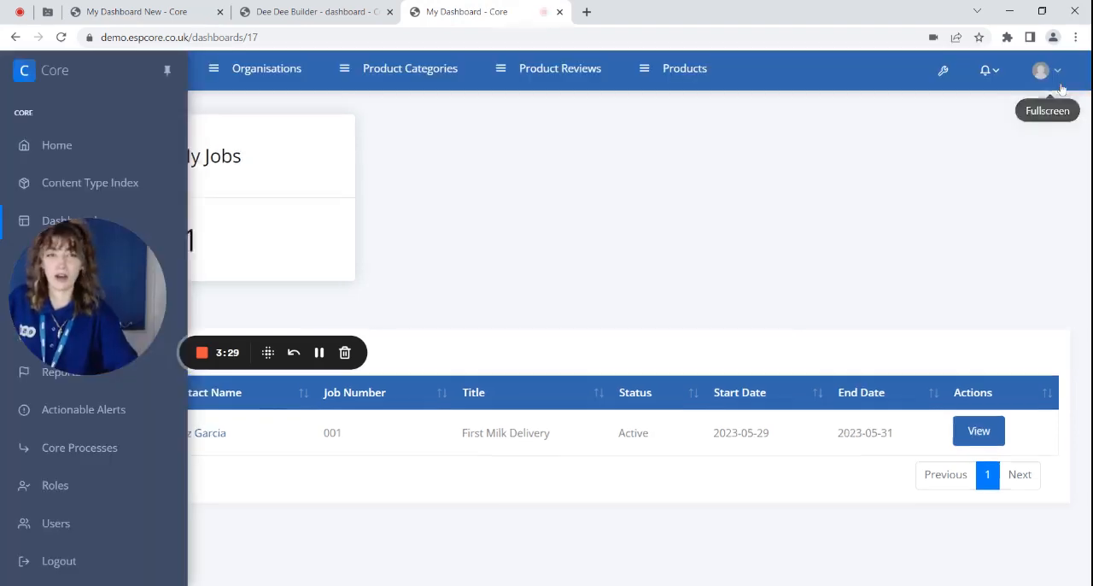
{"action": "left_click", "coordinate": [1056, 123]}
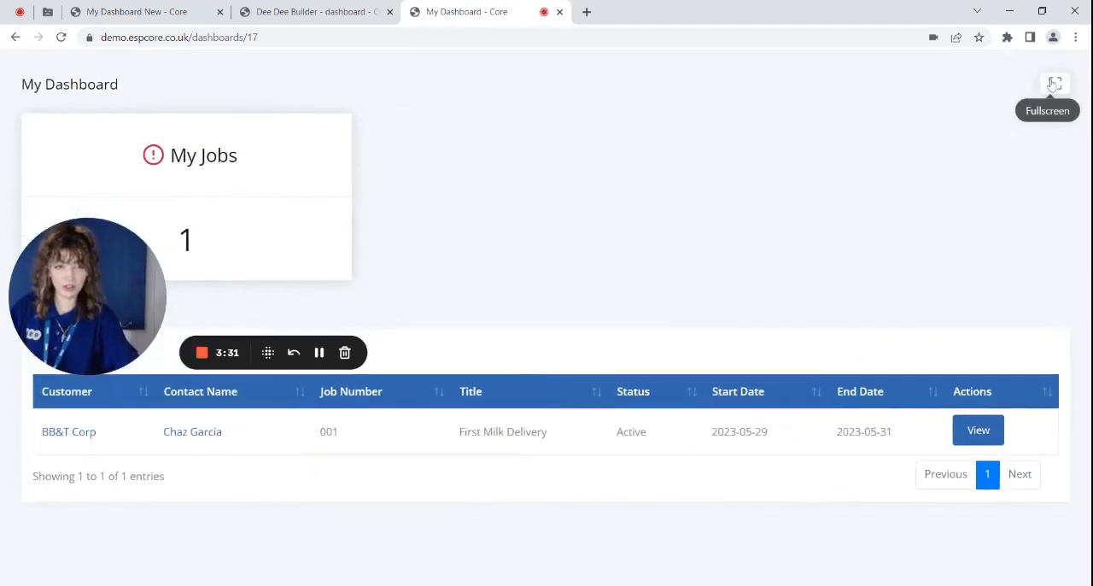
{"action": "left_click", "coordinate": [1055, 85]}
{"action": "left_click", "coordinate": [1051, 118]}
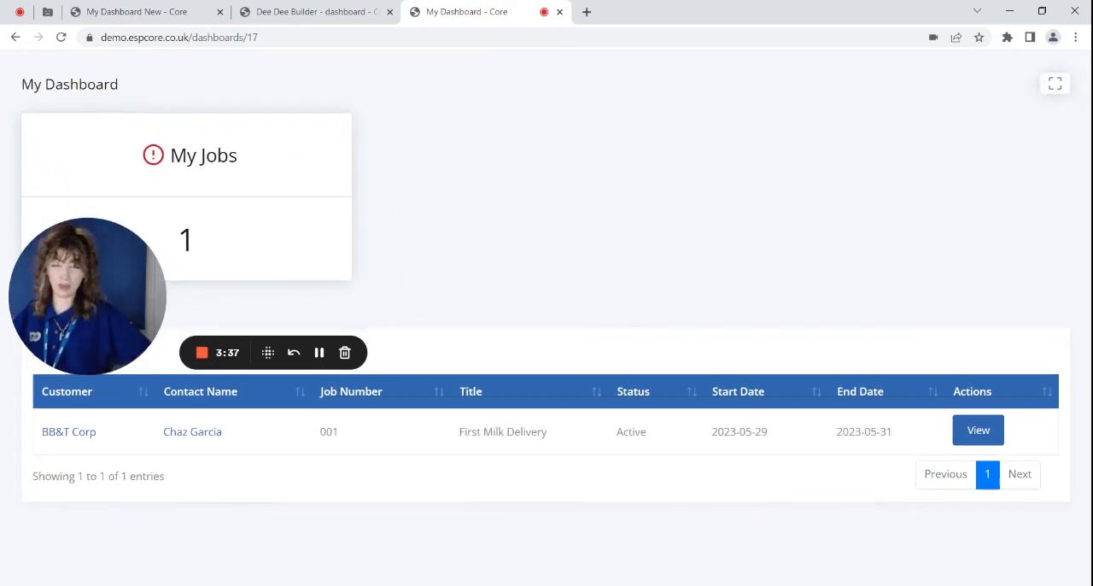
{"action": "left_click", "coordinate": [1055, 83]}
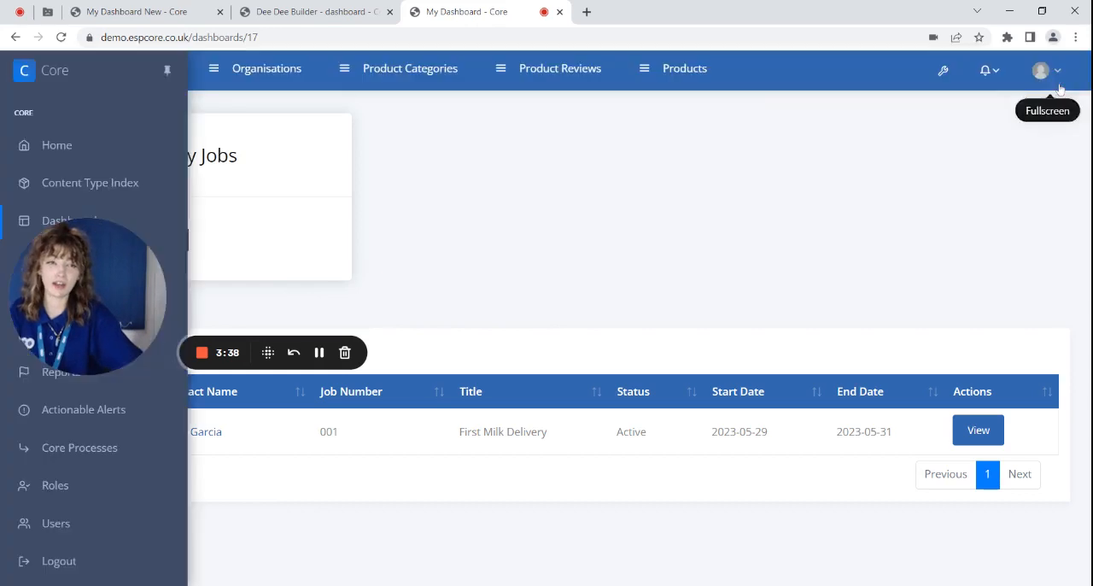
{"action": "left_click", "coordinate": [1056, 121]}
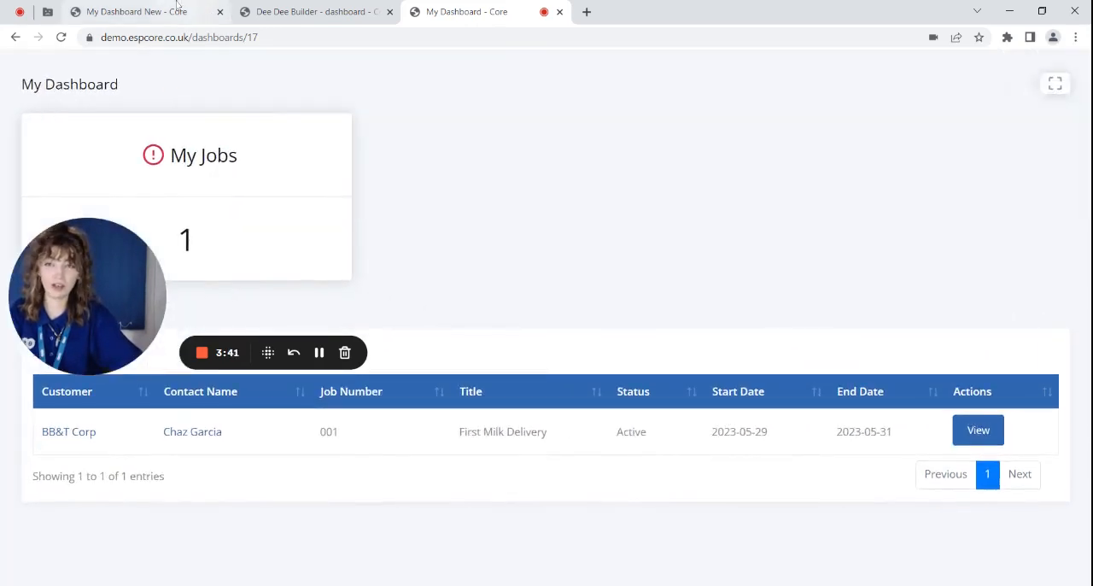
- Set the My Dashboard New layout's fullscreen option to Fullscreen enabled and save the layout
{"action": "left_click", "coordinate": [171, 9]}
{"action": "key", "text": "ctrl+Tab"}
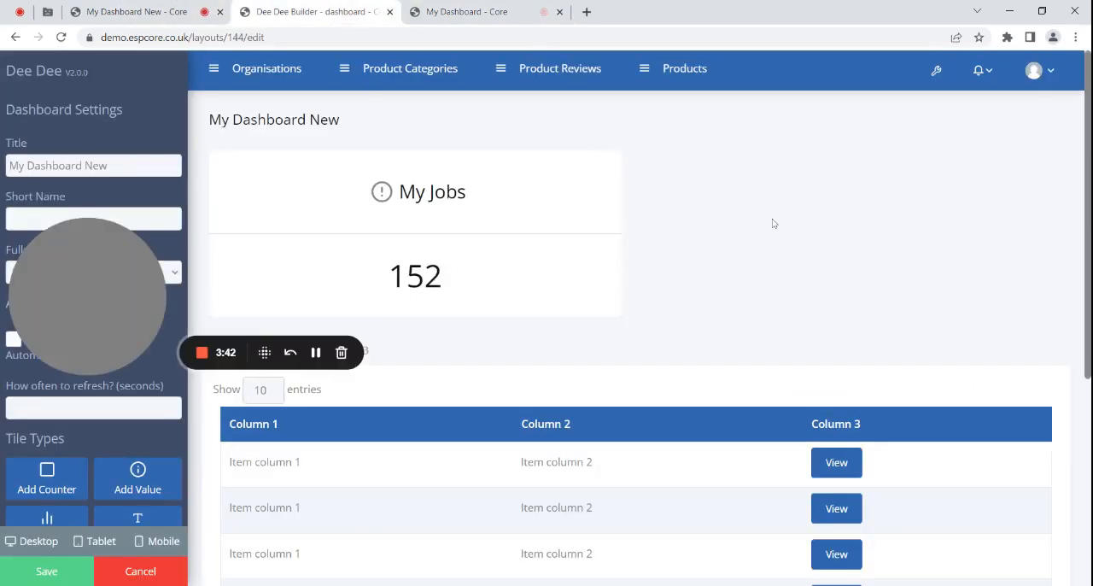
{"action": "left_click_drag", "start_coordinate": [83, 252], "coordinate": [285, 110]}
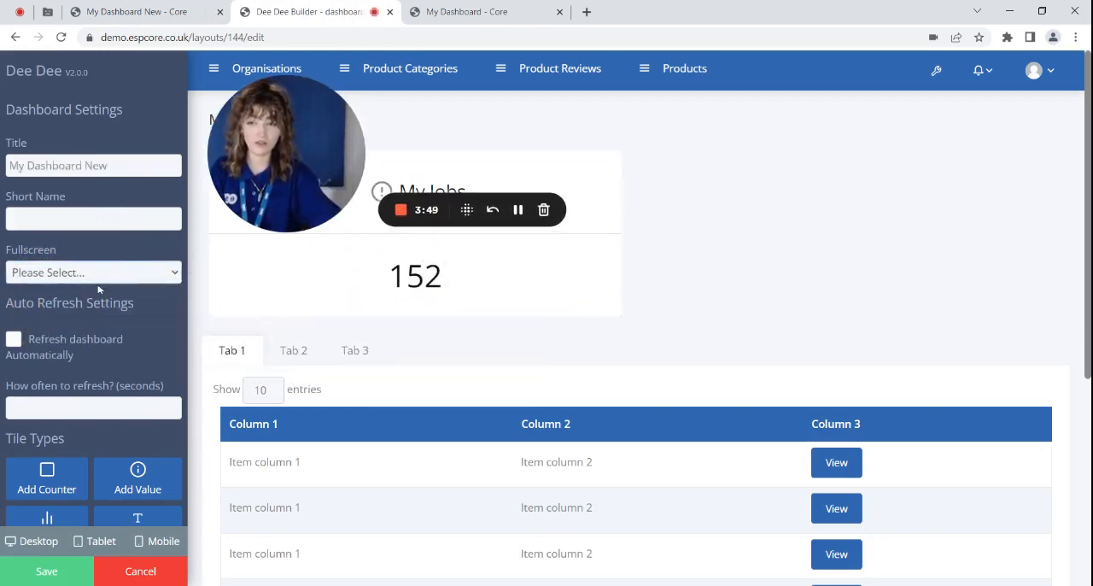
{"action": "left_click", "coordinate": [45, 570]}
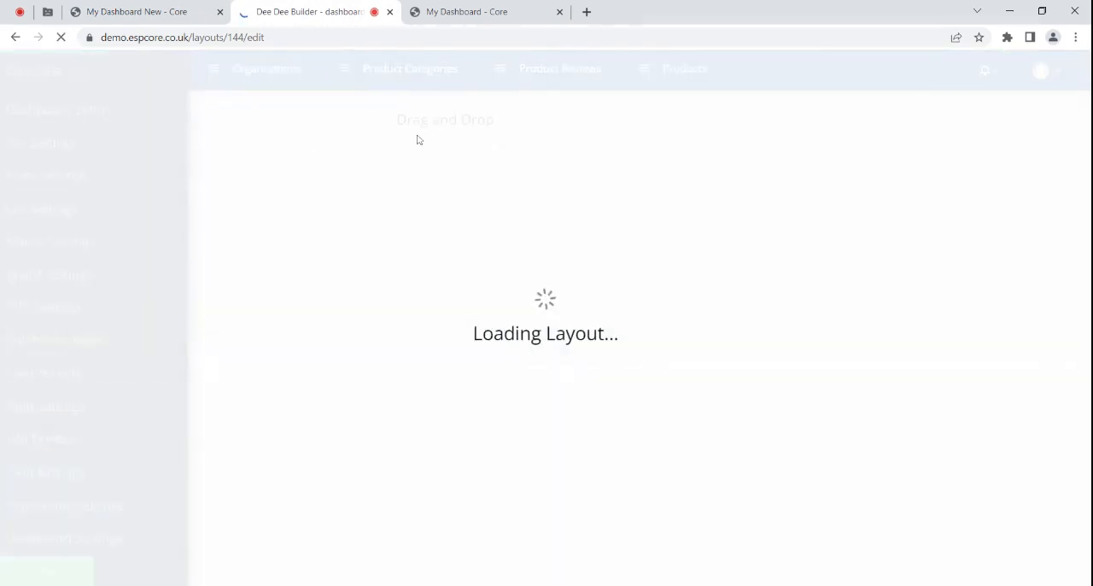
- Reload My Dashboard New and display it in fullscreen
{"action": "left_click", "coordinate": [137, 7]}
{"action": "left_click_drag", "start_coordinate": [297, 168], "coordinate": [843, 138]}
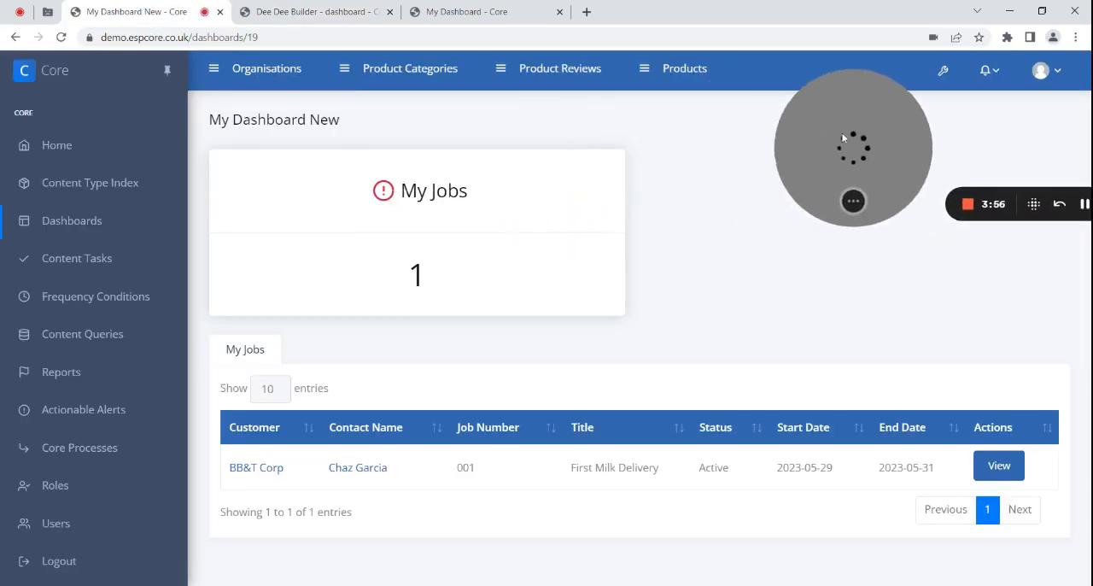
{"action": "key", "text": "F5"}
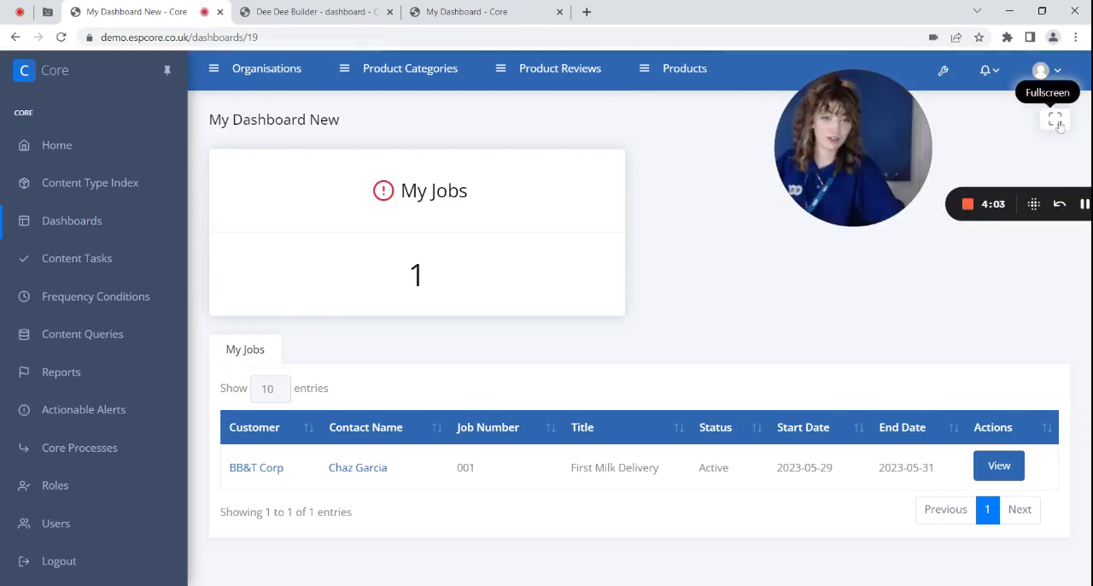
{"action": "left_click", "coordinate": [1056, 120]}
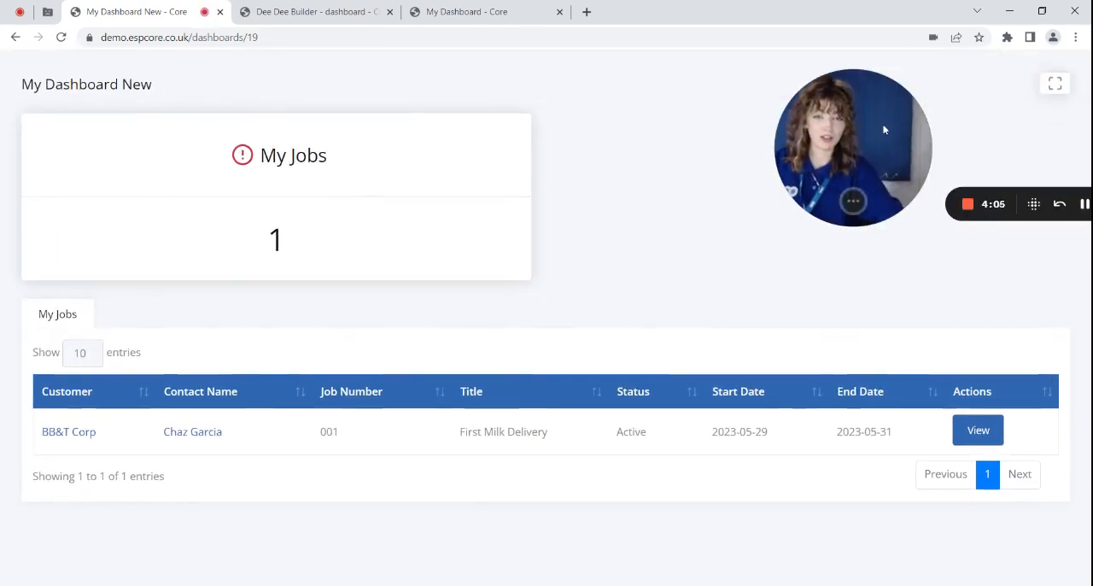
{"action": "left_click_drag", "start_coordinate": [883, 129], "coordinate": [720, 115]}
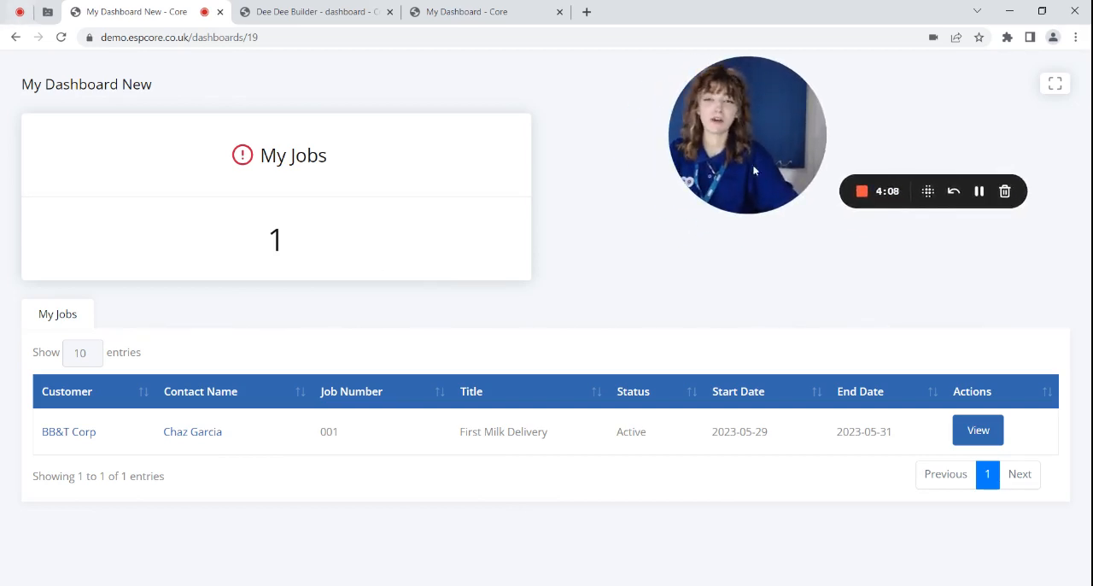
{"action": "left_click_drag", "start_coordinate": [734, 122], "coordinate": [69, 399]}
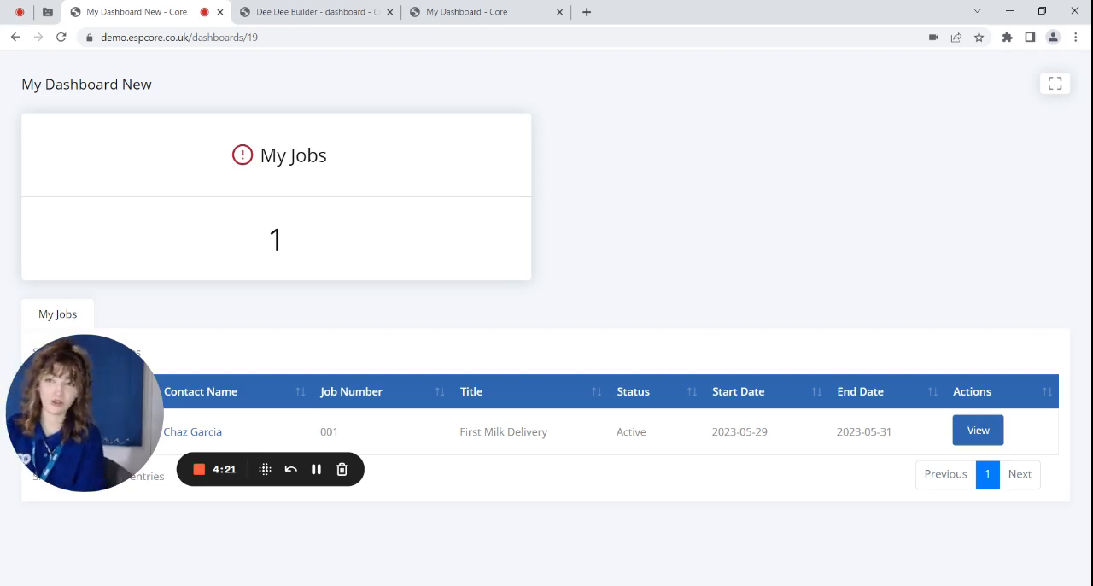
- Return to the My Dashboard New layout and review its auto refresh settings and tile types
{"action": "left_click", "coordinate": [346, 8]}
{"action": "scroll", "coordinate": [105, 314], "scroll_direction": "down", "scroll_amount": 1}
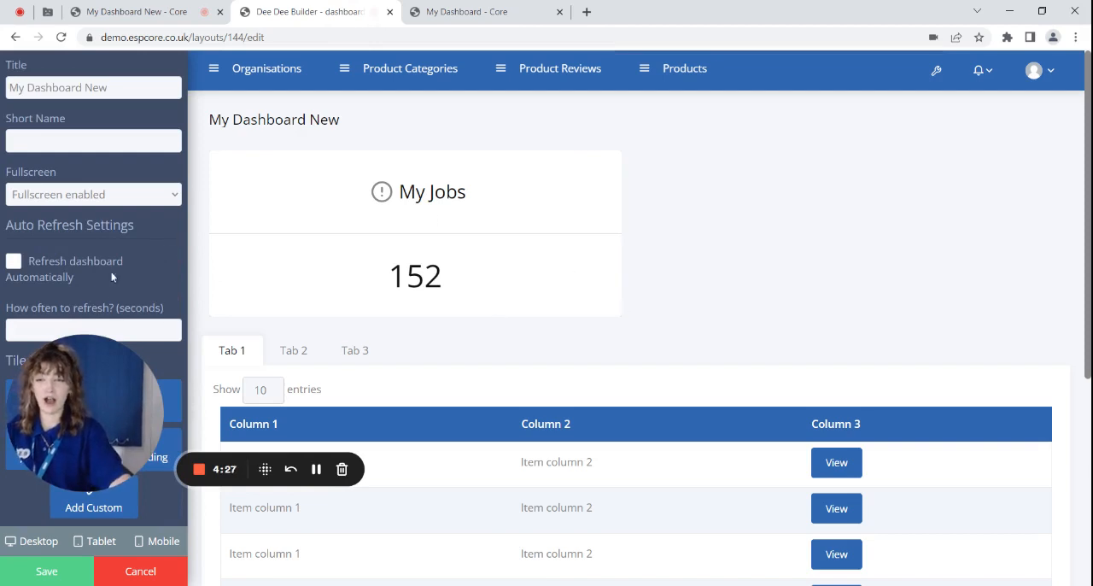
{"action": "mouse_move", "coordinate": [73, 420]}
{"action": "left_mouse_down"}
{"action": "mouse_move", "coordinate": [268, 398]}
{"action": "mouse_move", "coordinate": [67, 437]}
{"action": "left_mouse_up"}
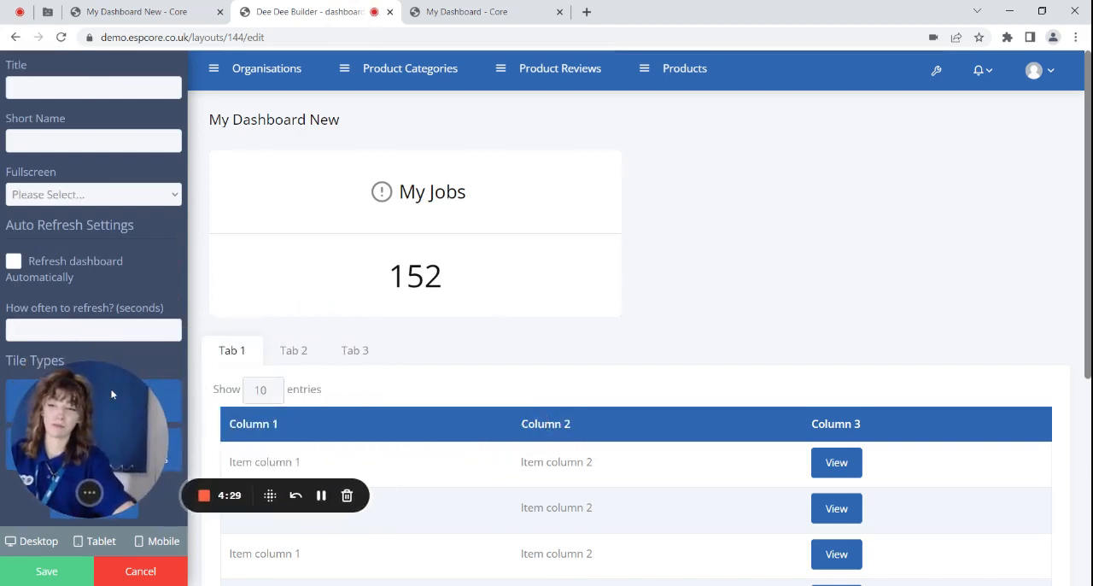